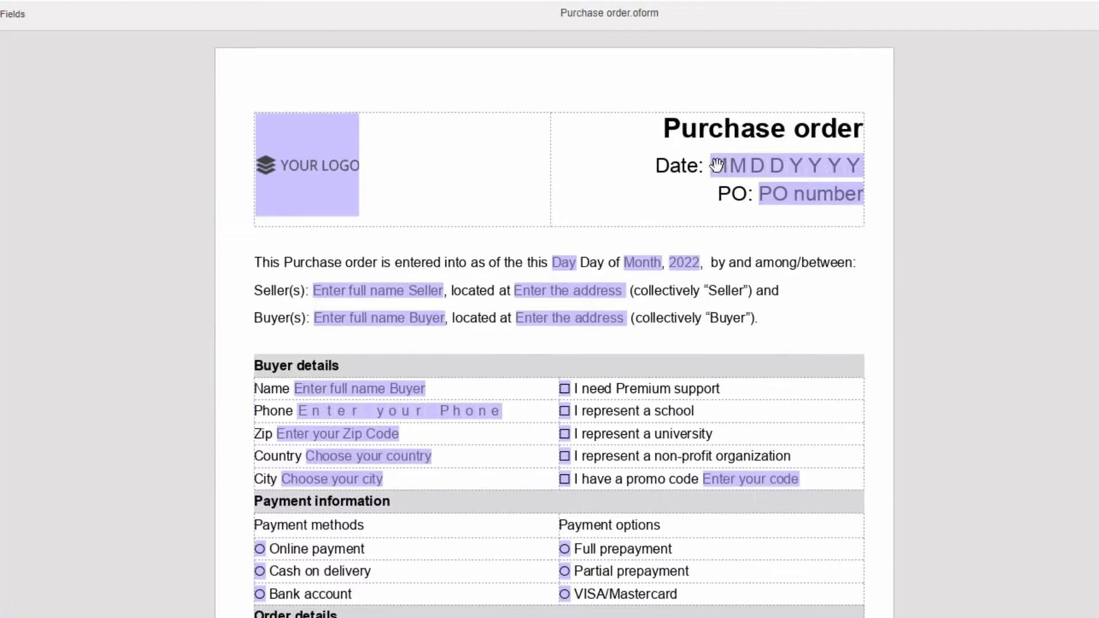
Enter the order date and buyer's name, then choose Germany and the custom city Leipzig.
left_click(717, 165)
type("02072022")
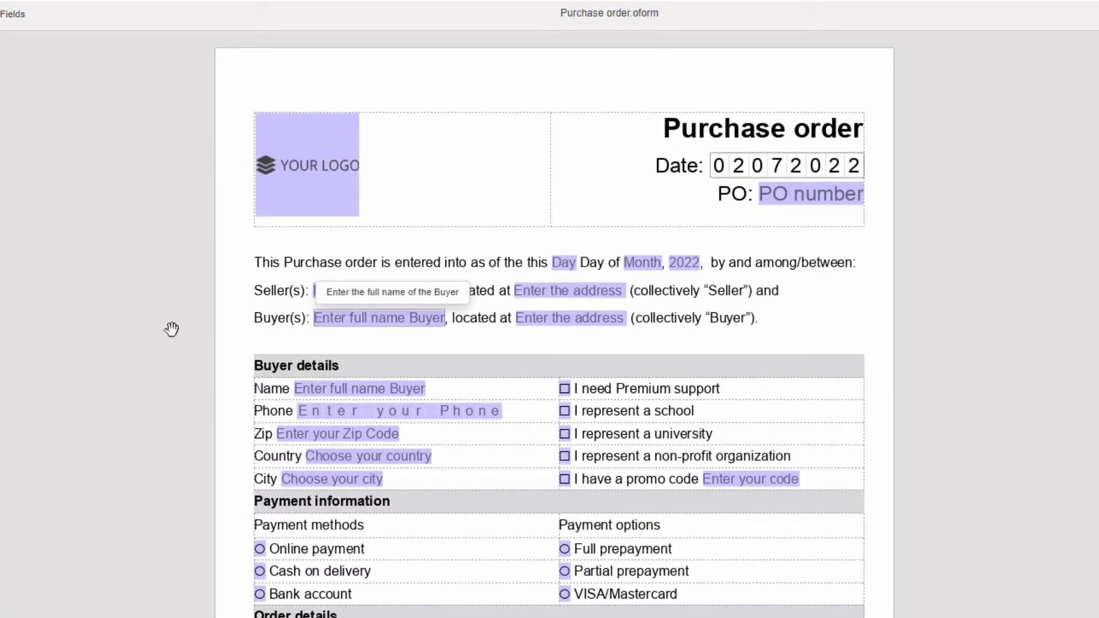
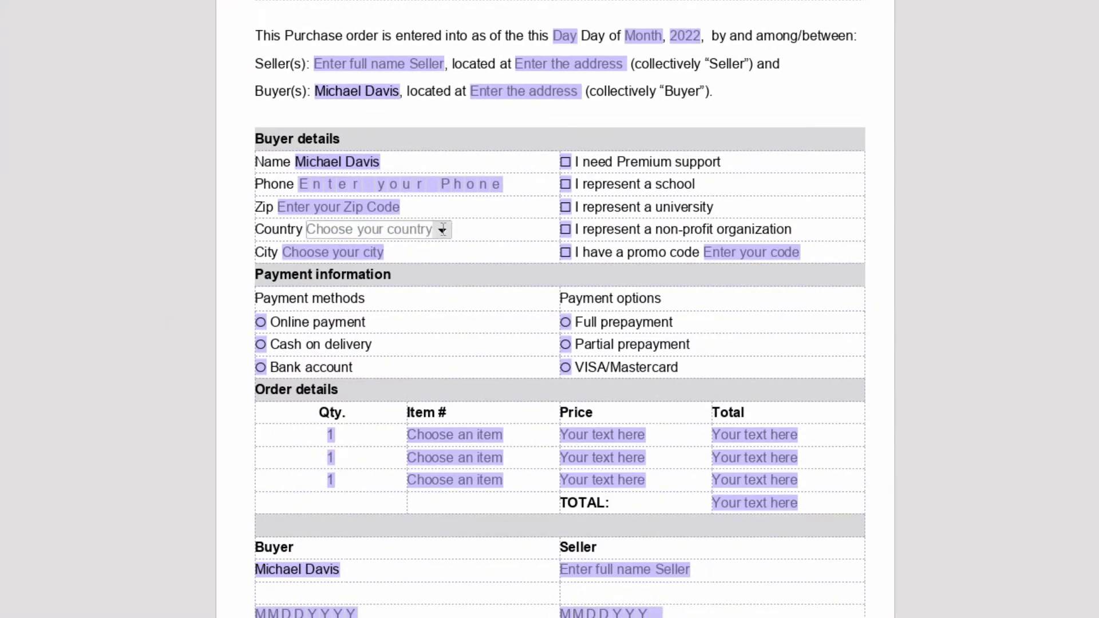
left_click(442, 230)
left_click(356, 322)
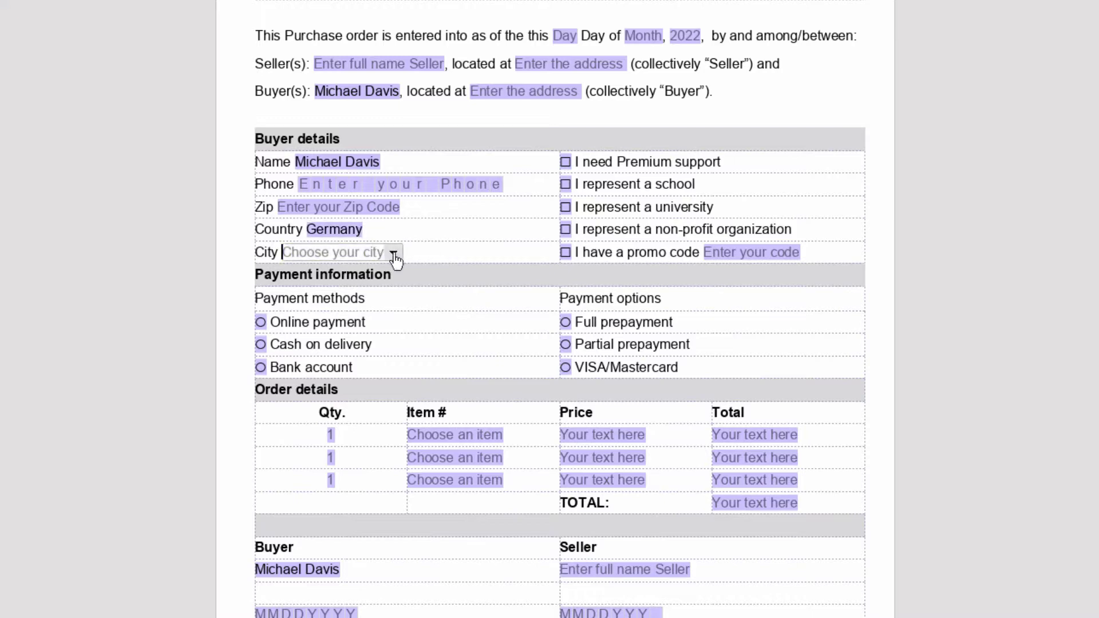
left_click(394, 254)
left_click(295, 387)
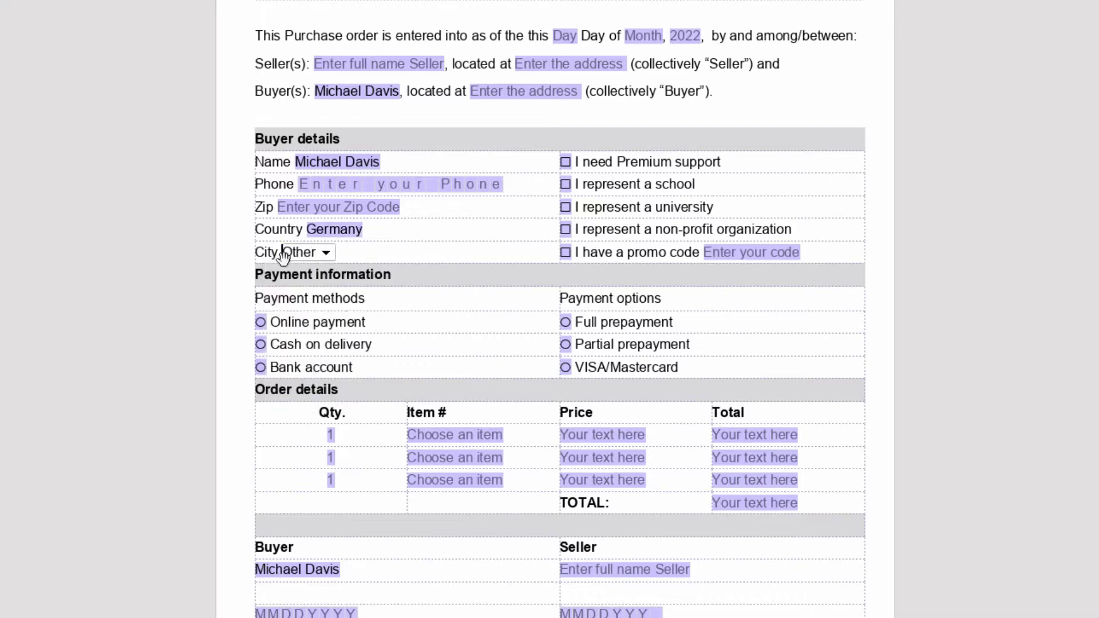
type("Leipzig")
Tick the school and promo code options, enter promo code 1234, and choose Bank account.
left_click(564, 184)
left_click(566, 252)
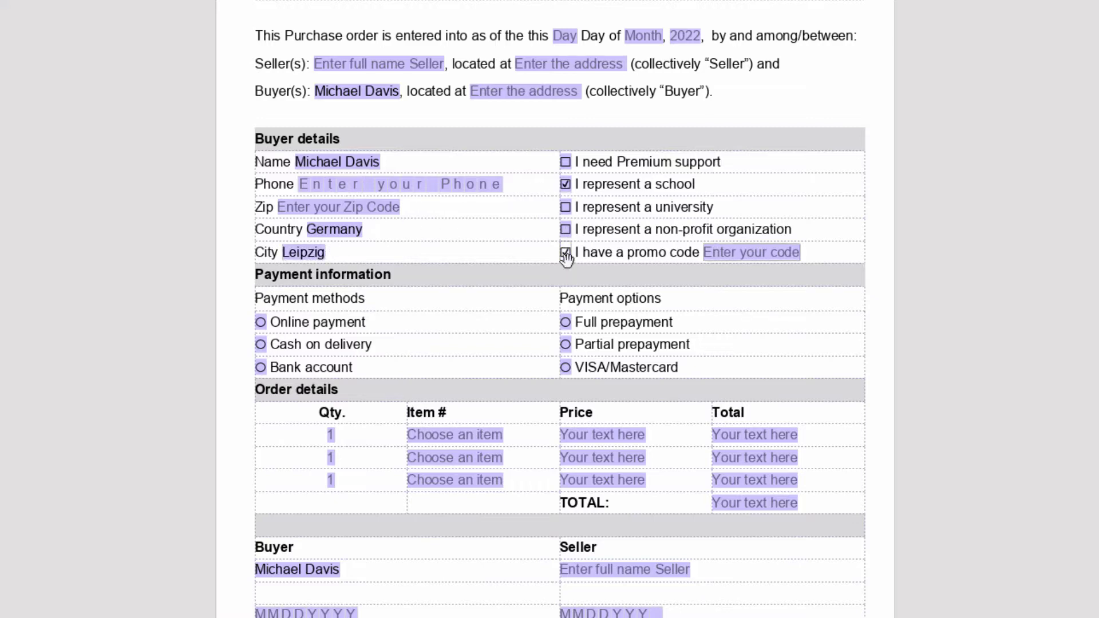
left_click(705, 252)
type("12345")
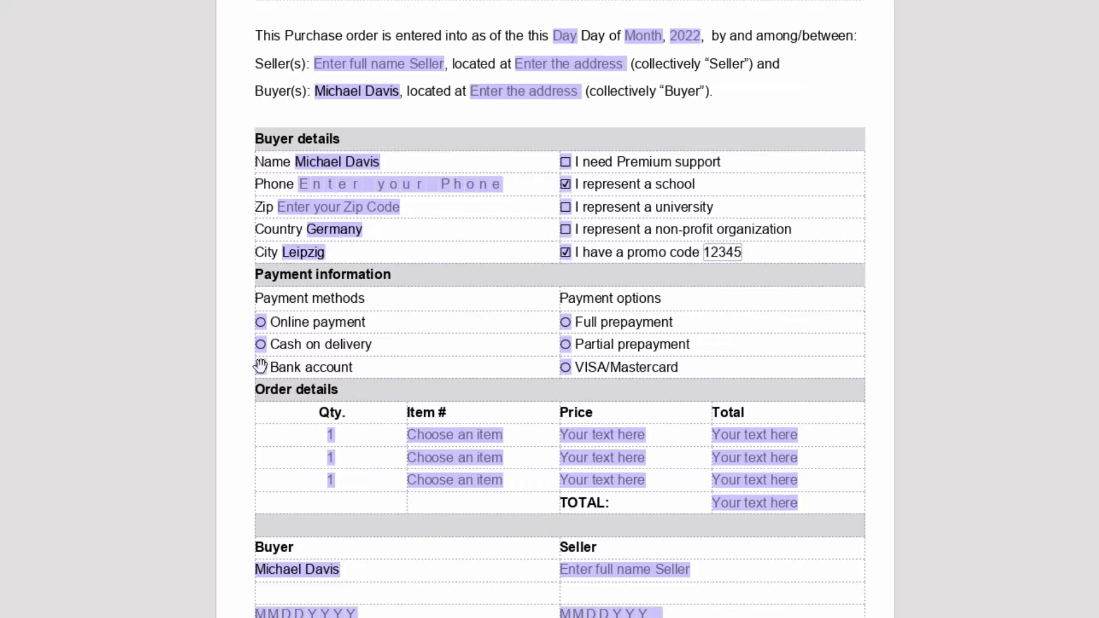
left_click(260, 367)
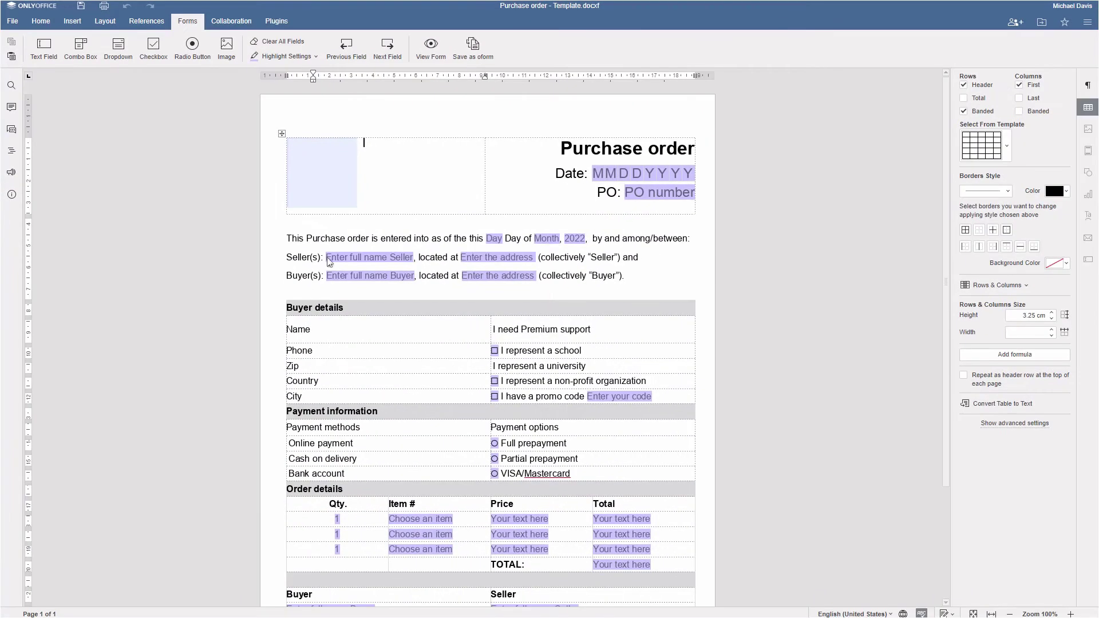
left_click(329, 260)
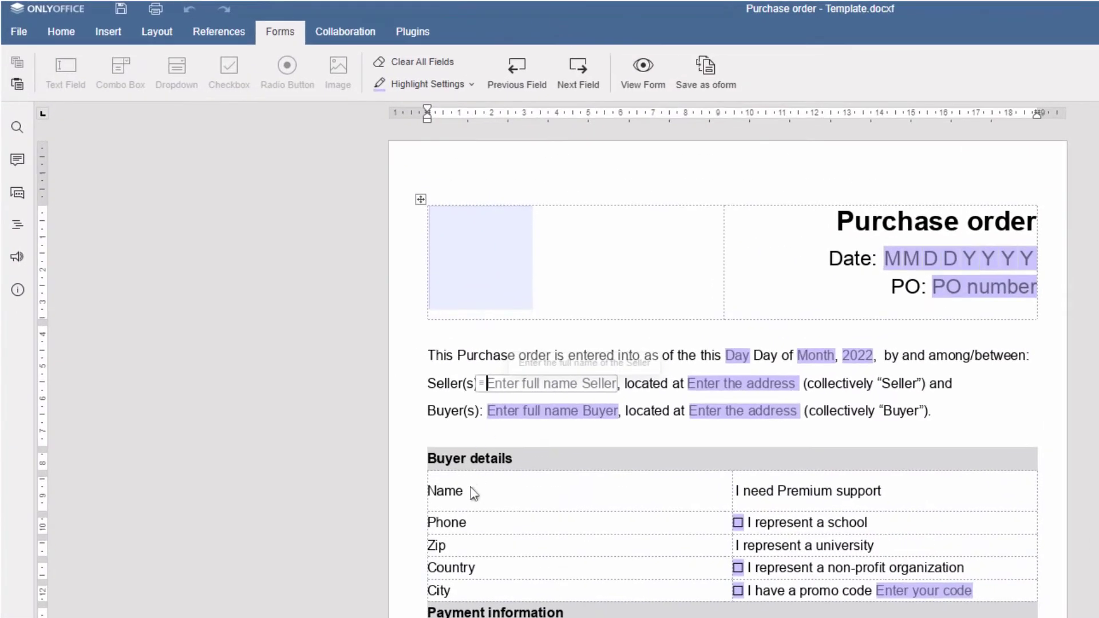
Insert text fields after Name, Zip and Phone in the buyer details.
left_click(472, 492)
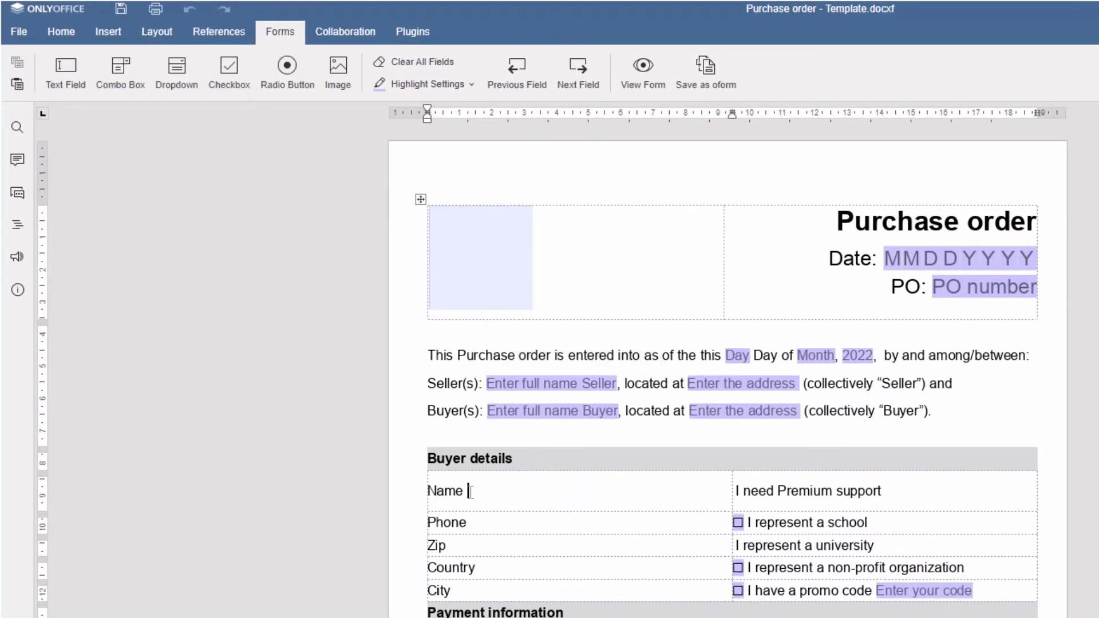
left_click(64, 71)
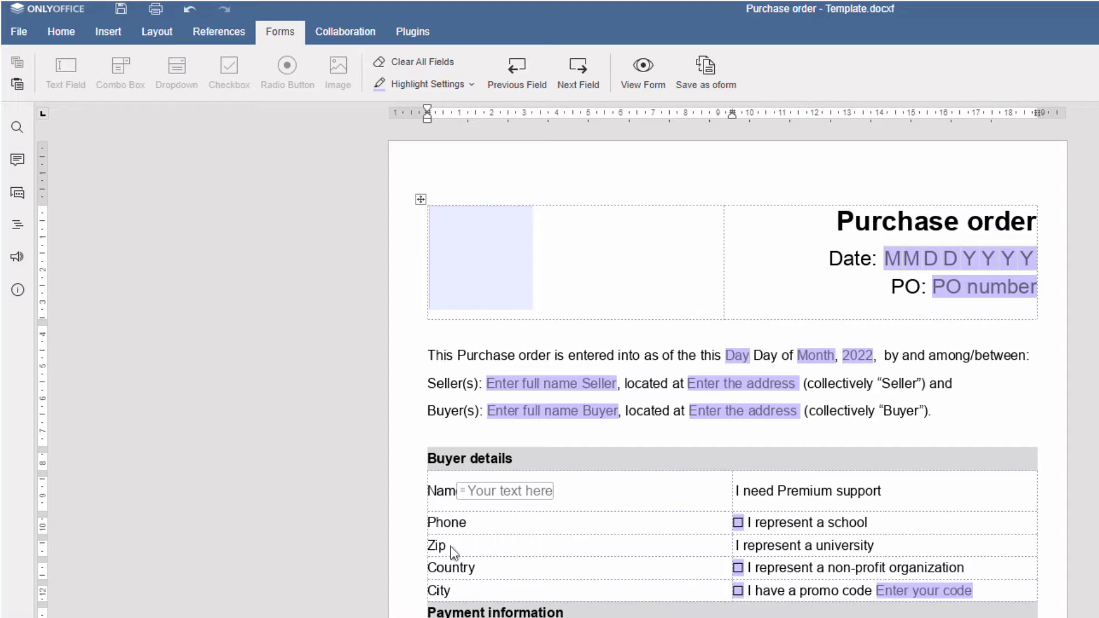
left_click(448, 549)
left_click(67, 74)
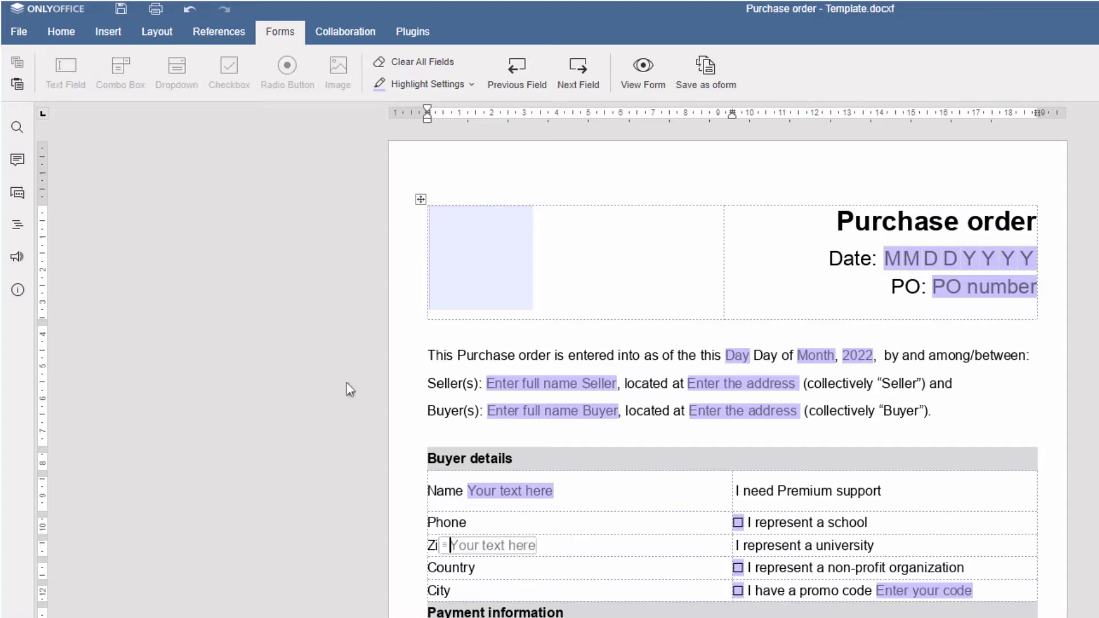
left_click(472, 523)
left_click(67, 71)
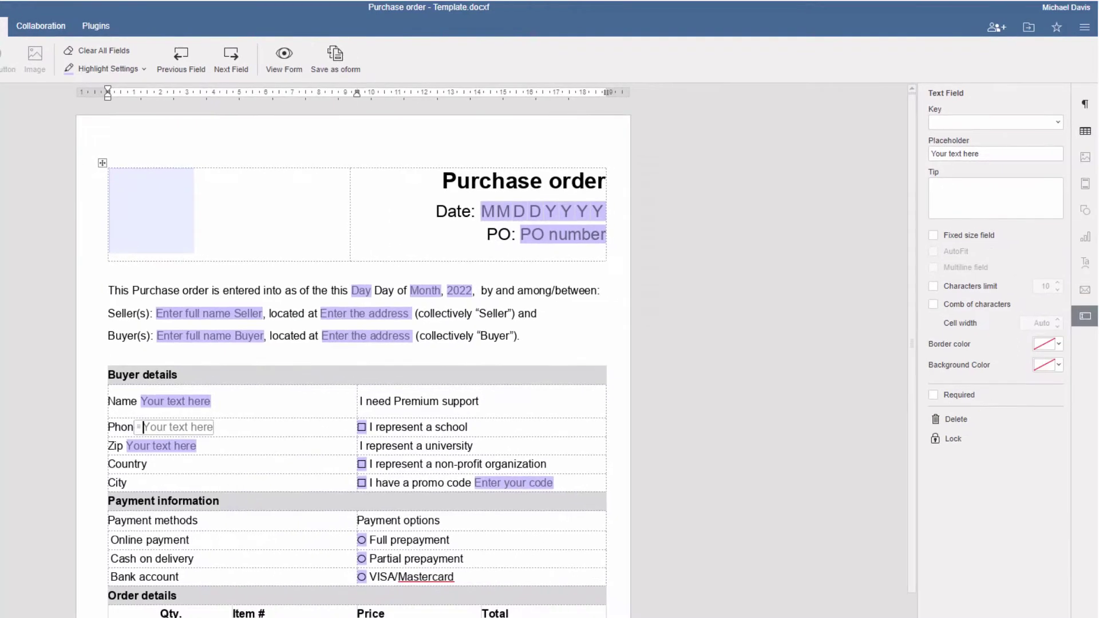
Set placeholders: a sample full name for Name, '???' for Zip, '+1...' for Phone.
left_click(172, 401)
triple_click(980, 154)
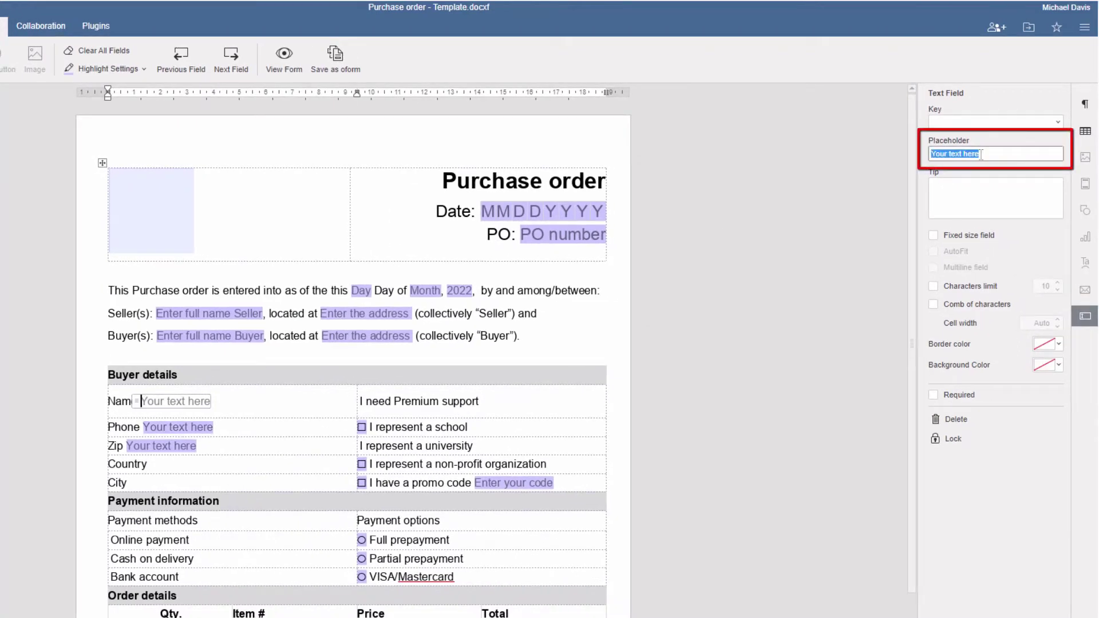
type("John Smith")
left_click(127, 446)
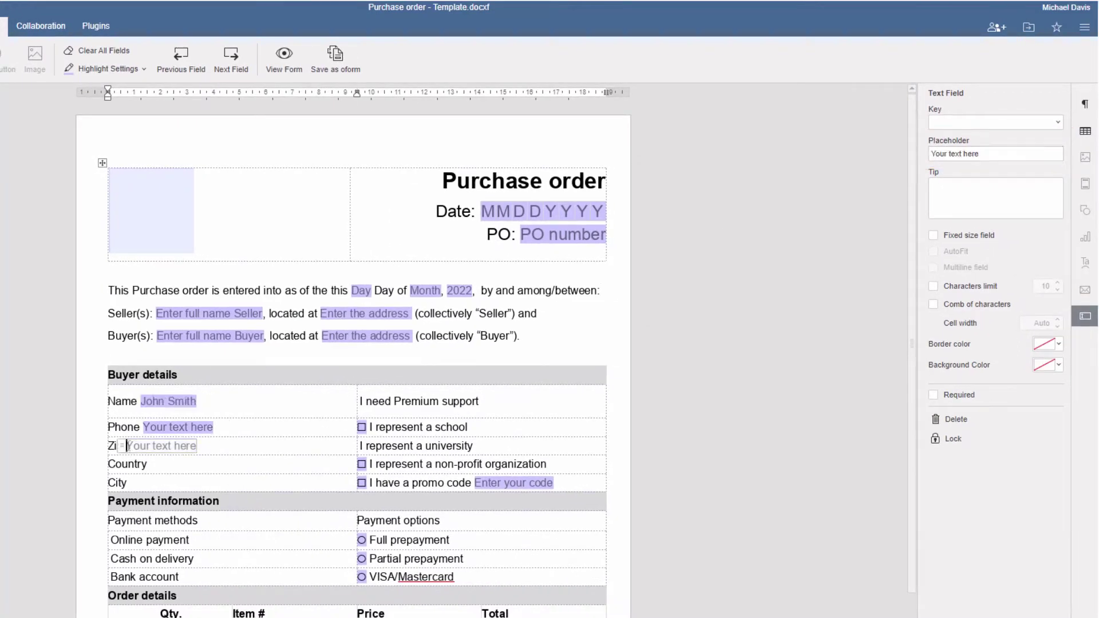
triple_click(981, 154)
type("??")
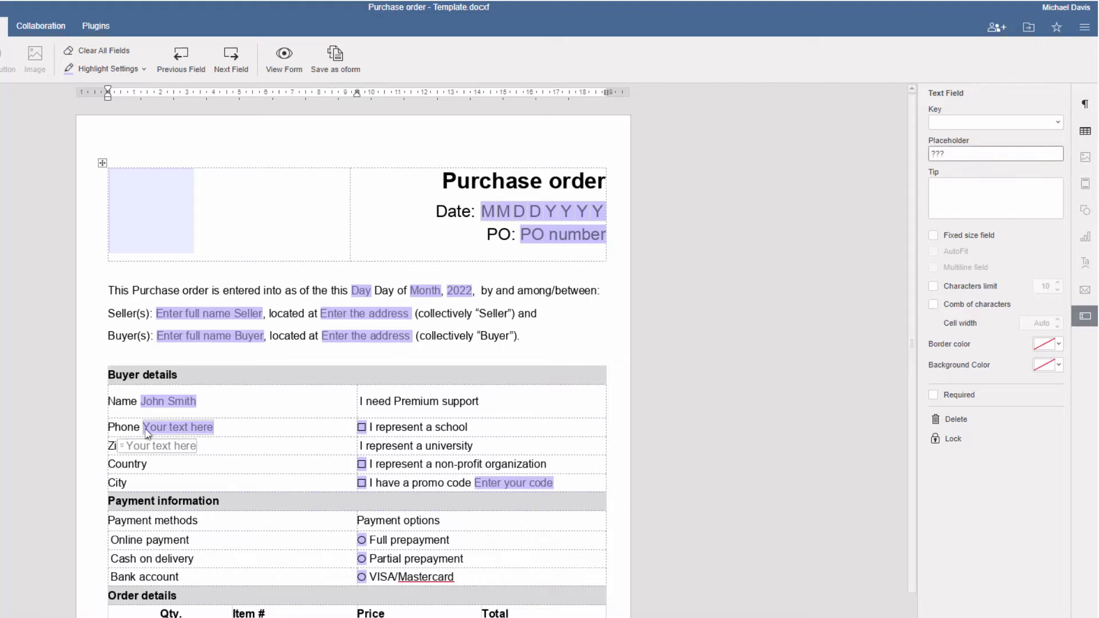
left_click(177, 427)
triple_click(980, 154)
type("+1...")
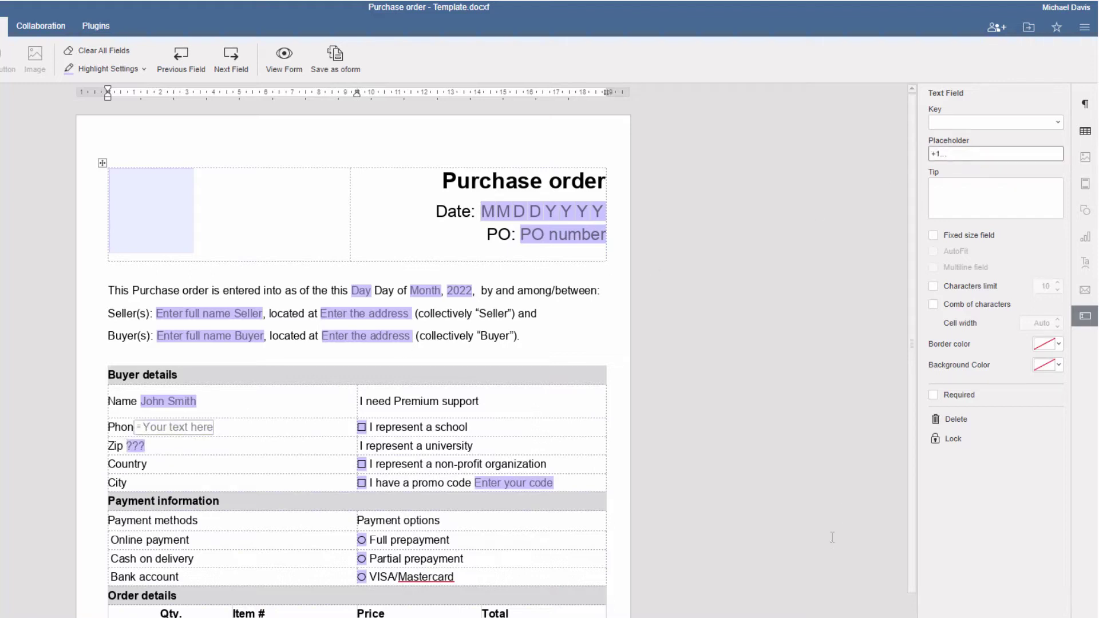
key("Return")
Assign the Buyer name key to the Buyer field.
left_click(209, 336)
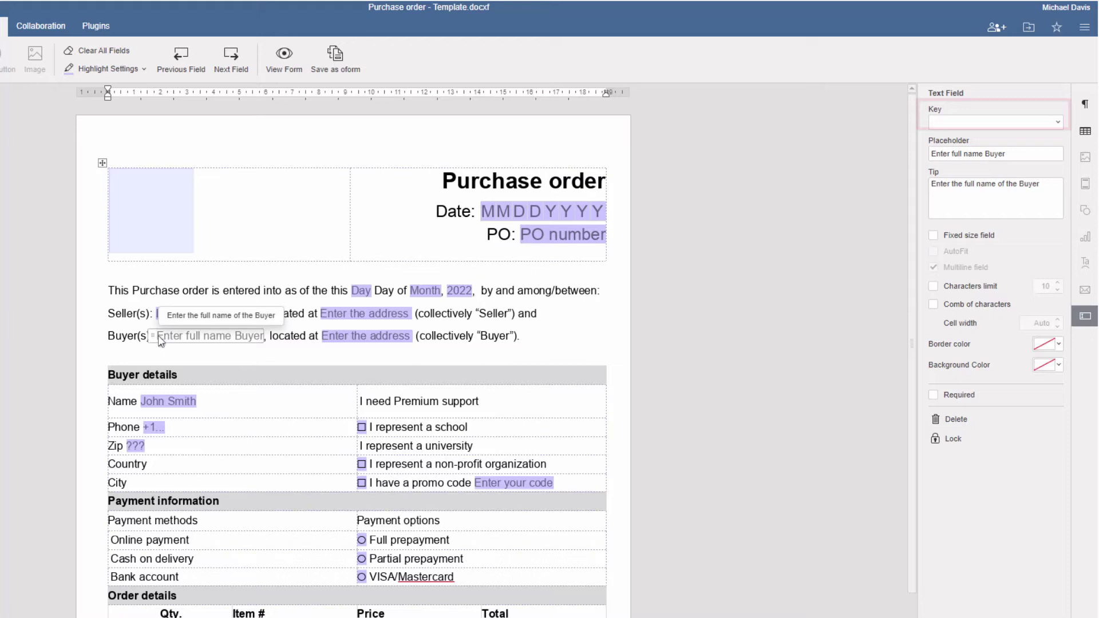
left_click(1059, 127)
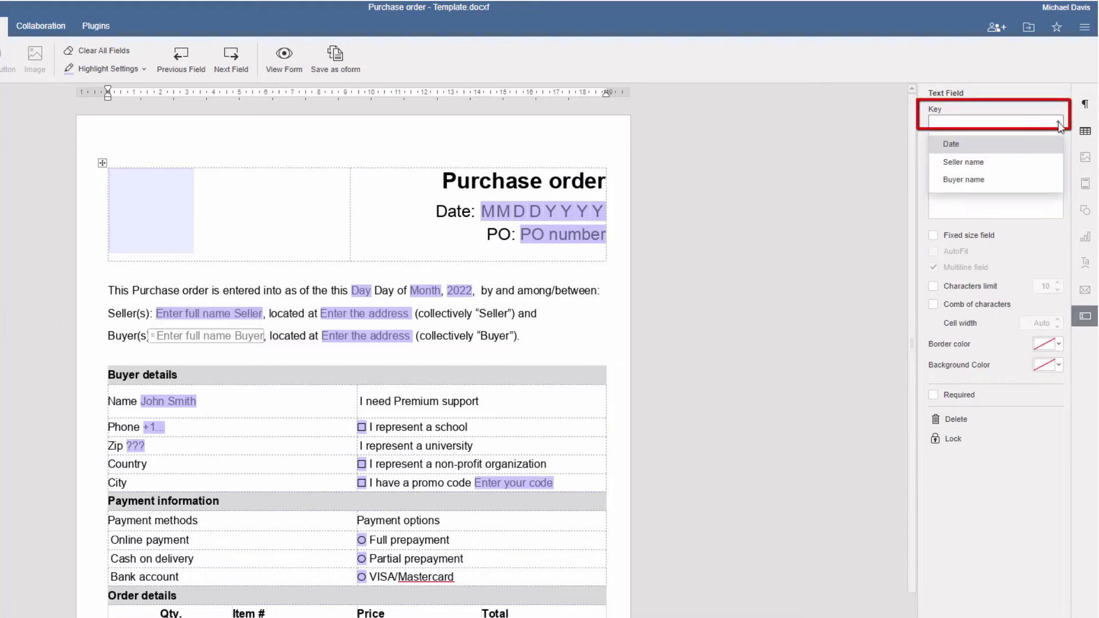
left_click(963, 177)
Link the Name field to the Buyer name key and test it by typing the buyer's name.
left_click(142, 401)
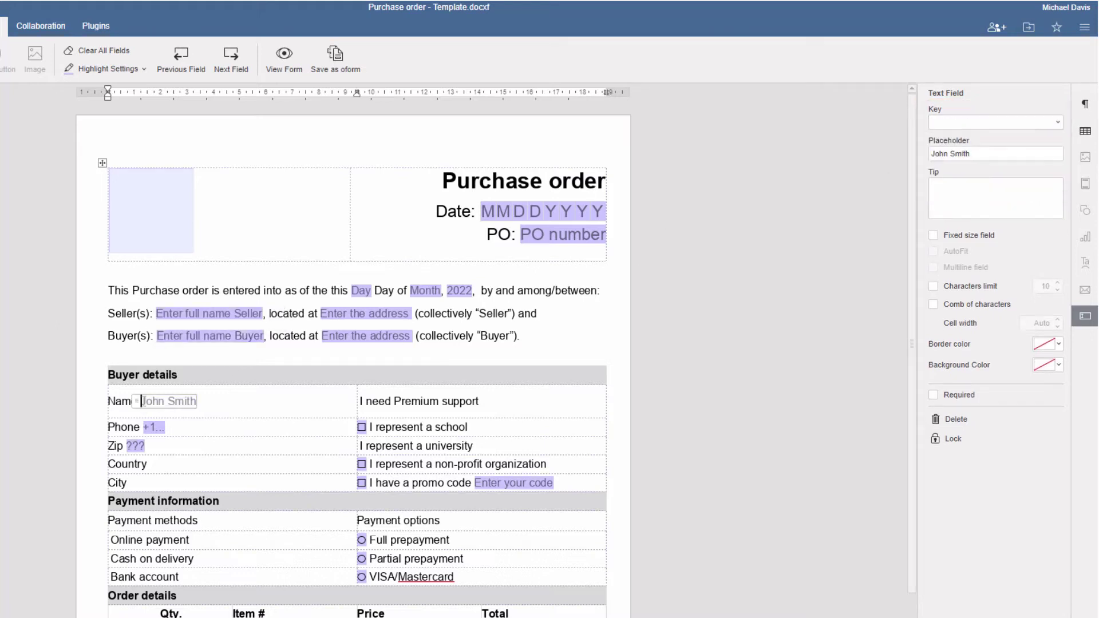
left_click(1060, 127)
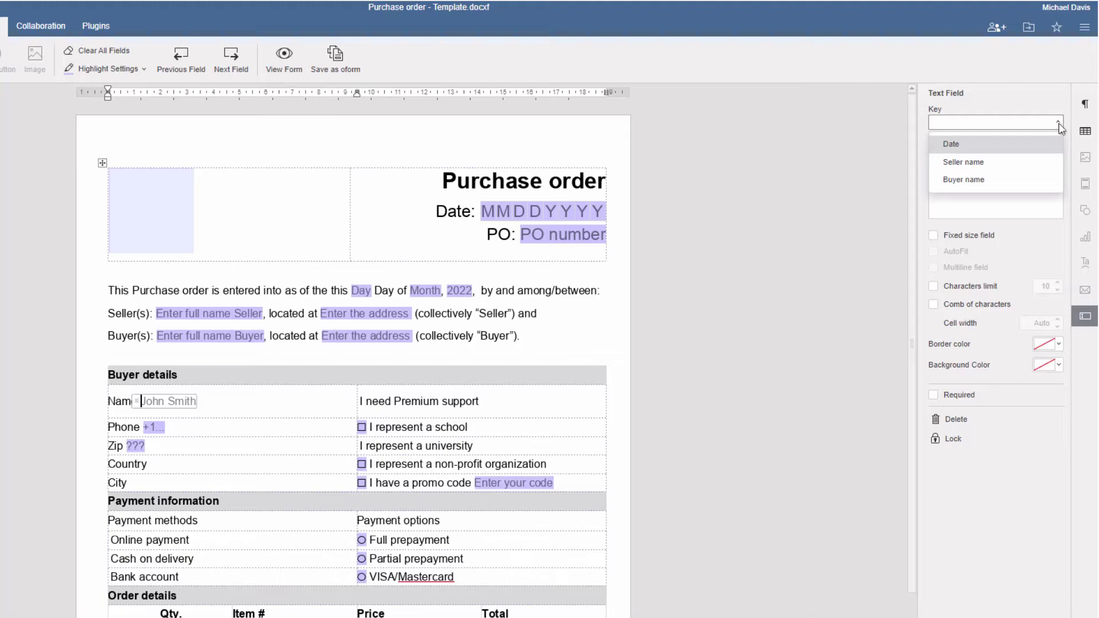
left_click(964, 181)
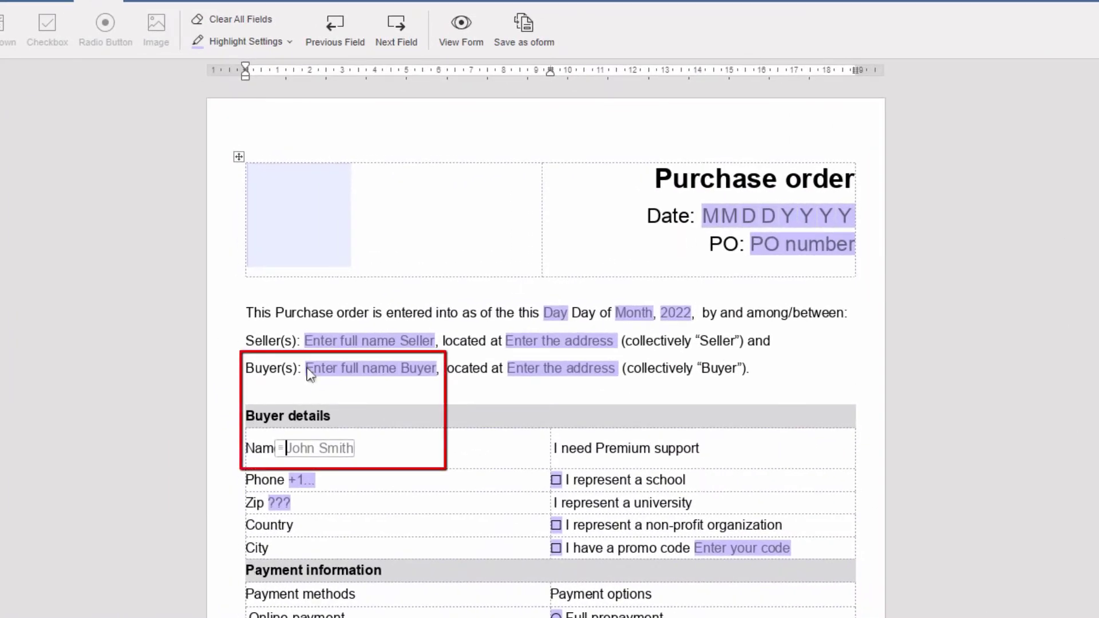
left_click(310, 373)
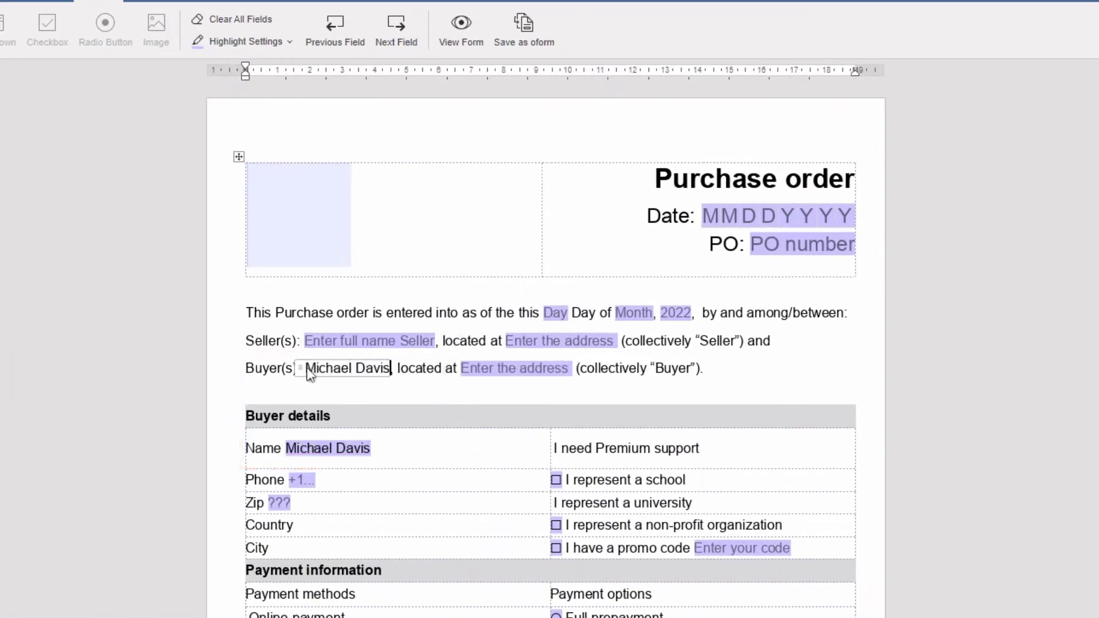
left_click(300, 480)
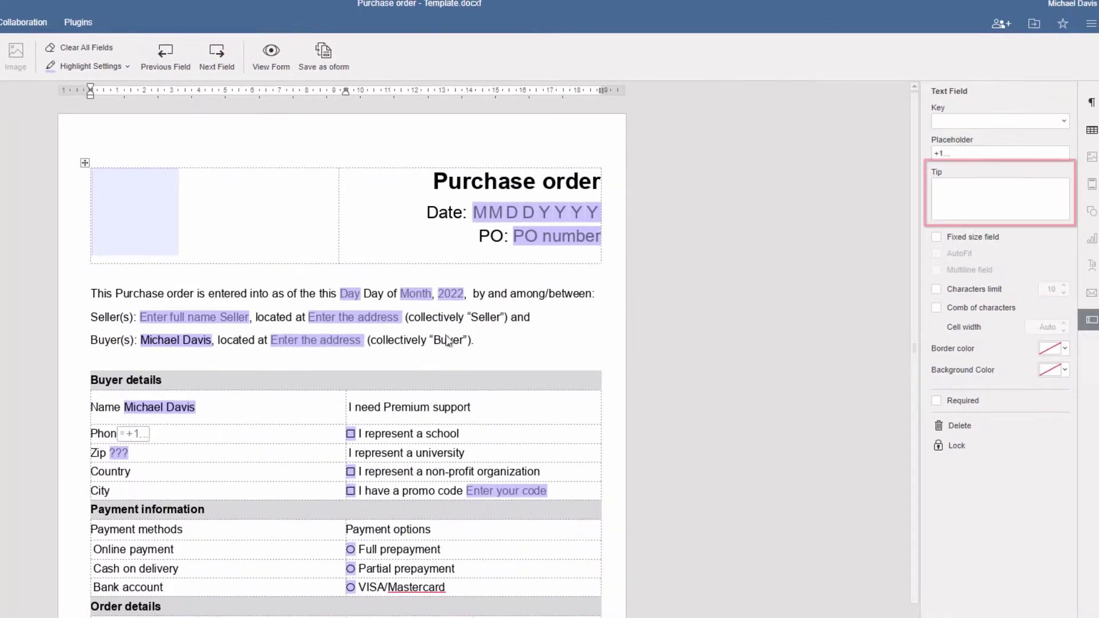
Add the tip 'Your valid number' to the Phone field.
left_click(934, 184)
type("Your valid number")
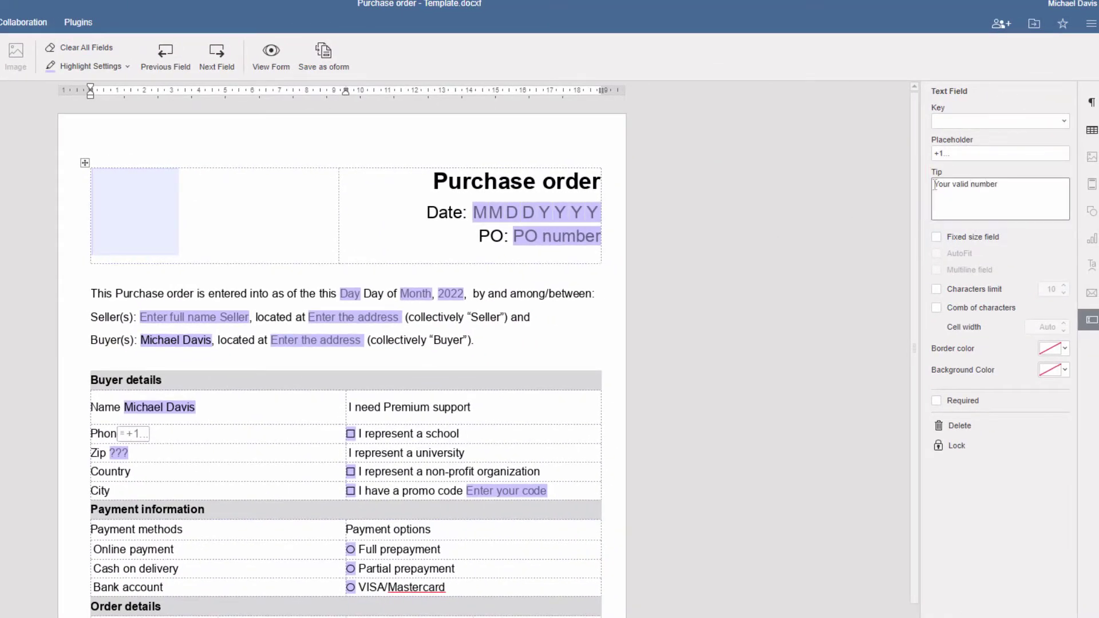
left_click(757, 464)
Make the Name field fixed-size and multiline with AutoFit off, enter a longer name, and enlarge it.
mouse_move(138, 434)
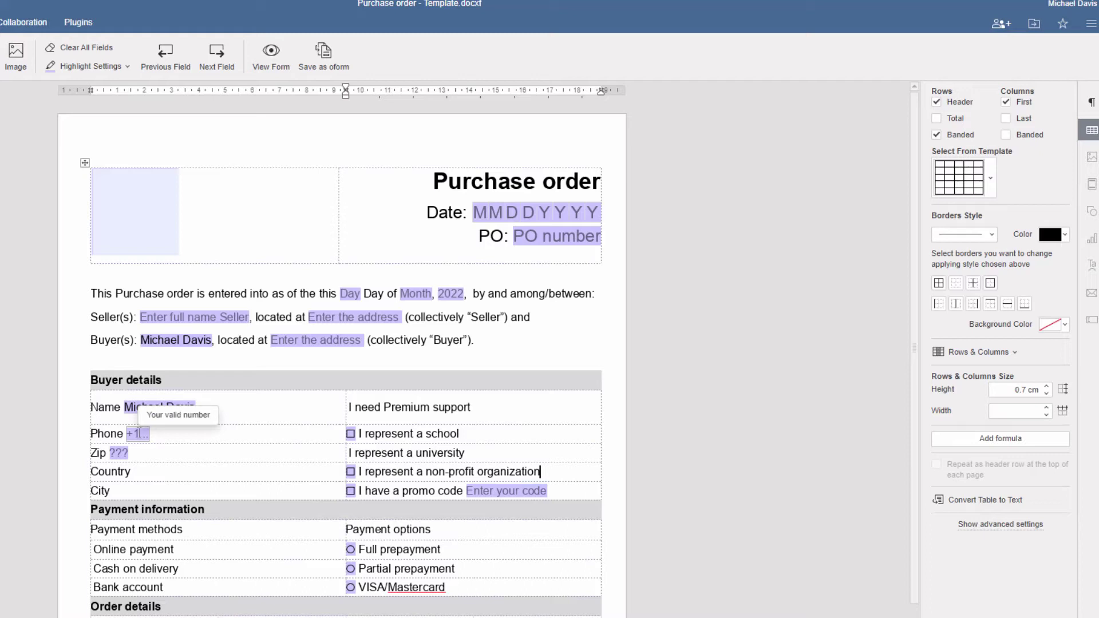
left_click(127, 410)
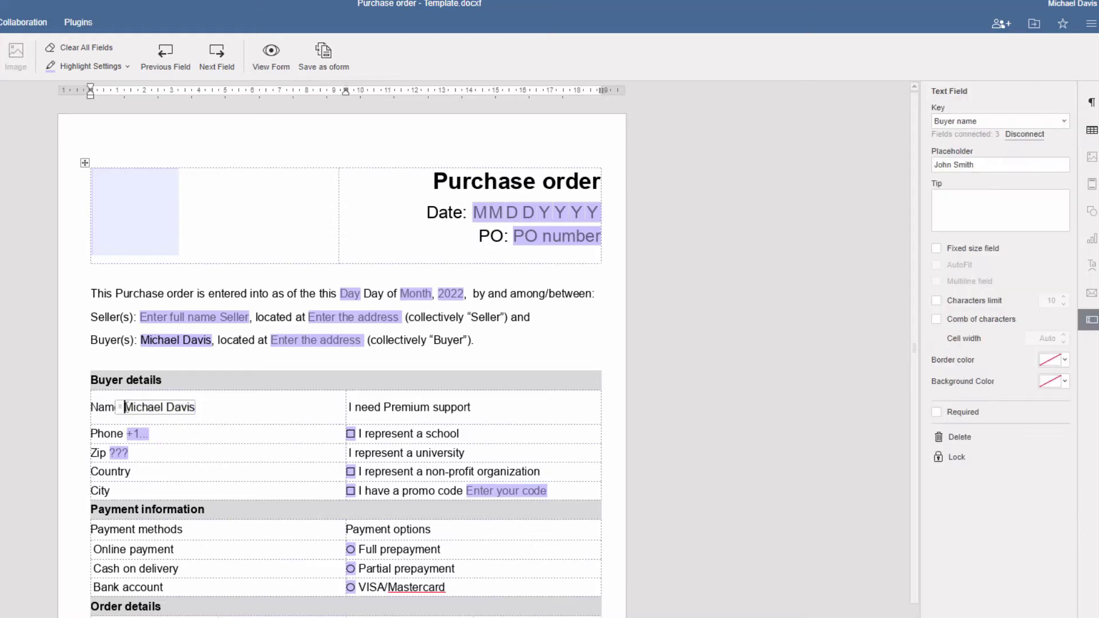
left_click(937, 248)
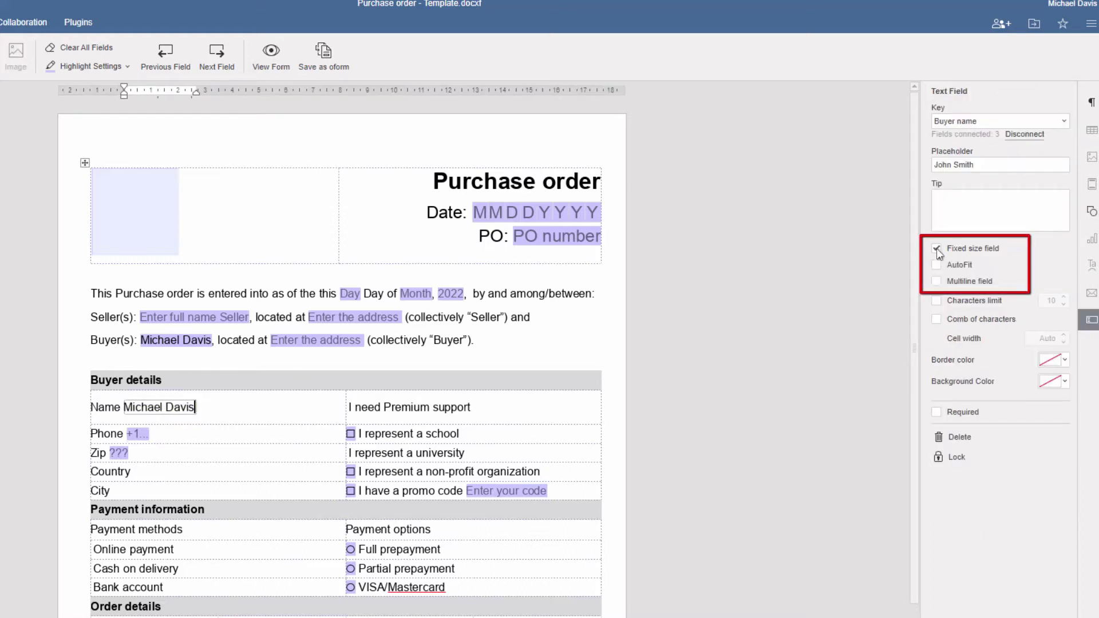
left_click(938, 266)
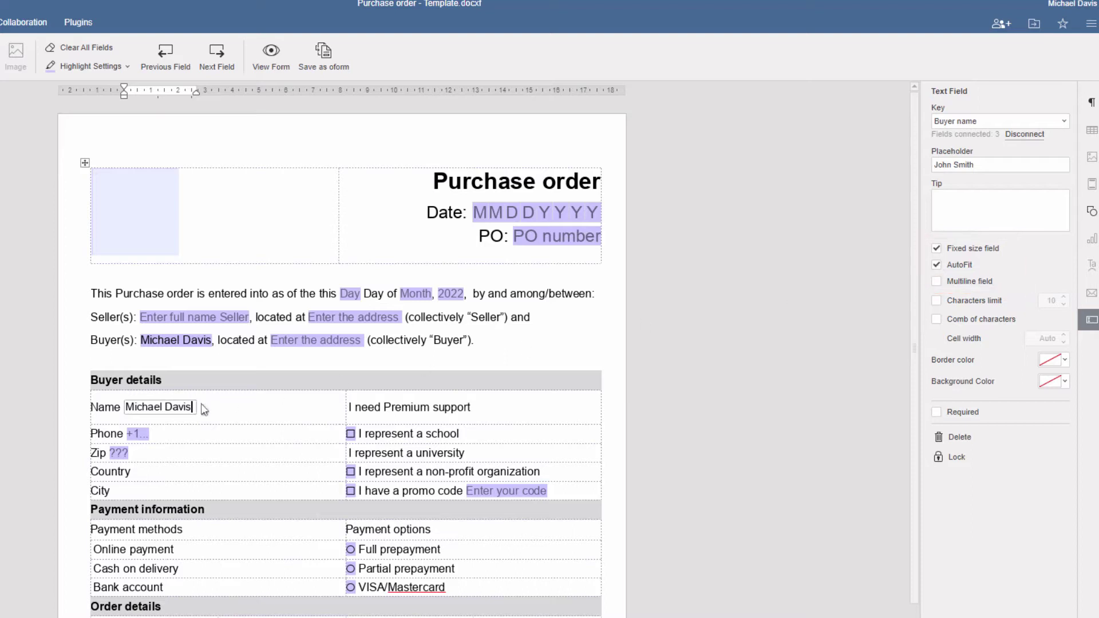
left_click_drag(198, 407, 127, 407)
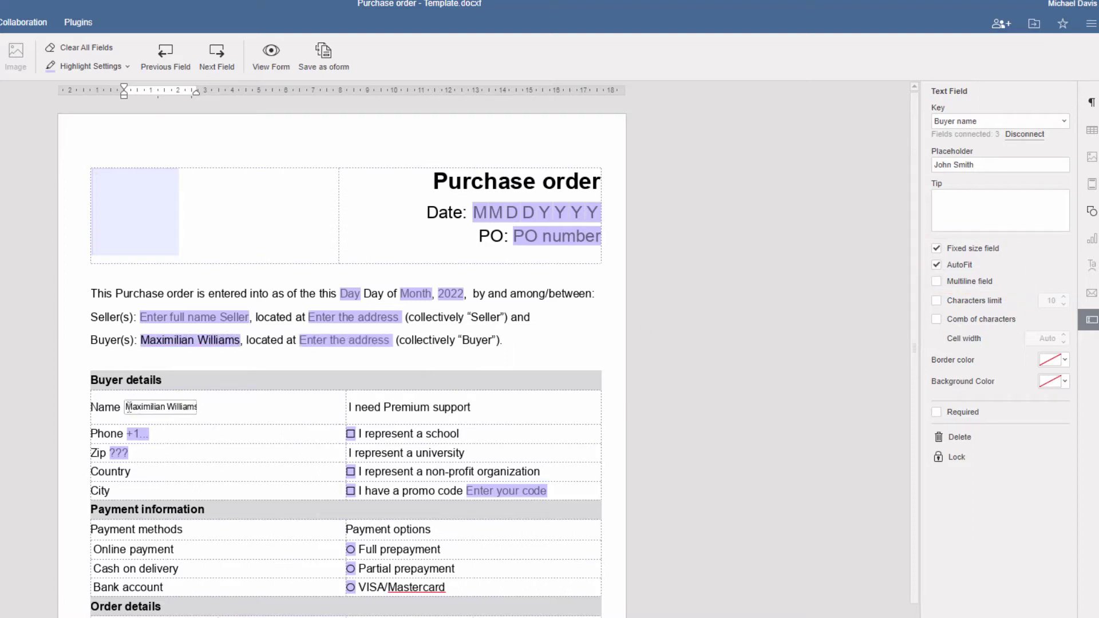
left_click(936, 265)
left_click(937, 281)
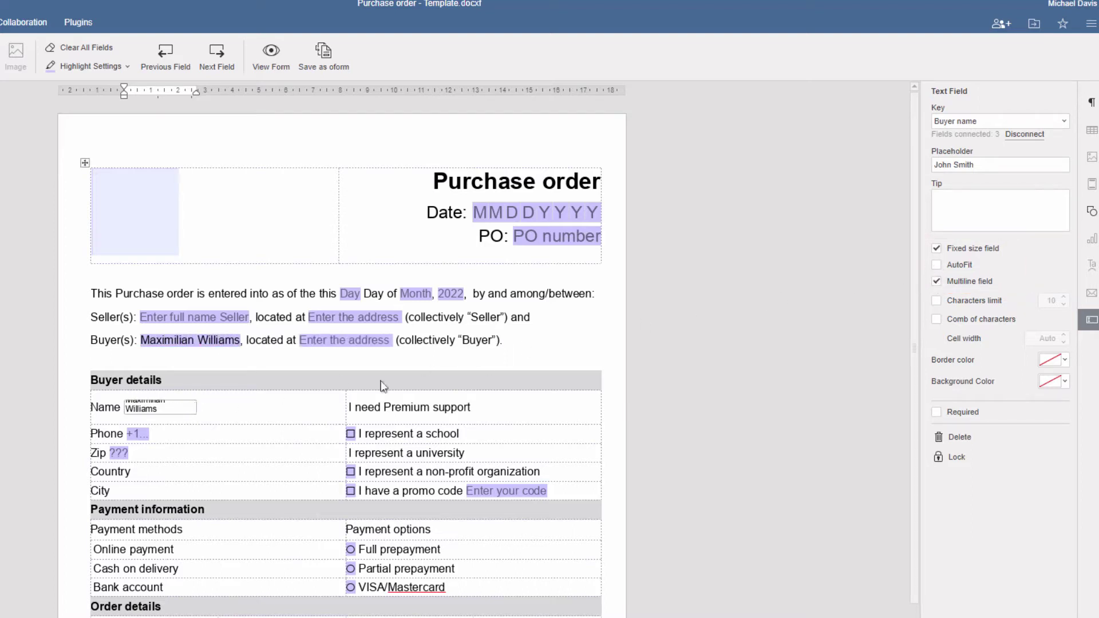
left_click_drag(193, 410, 197, 416)
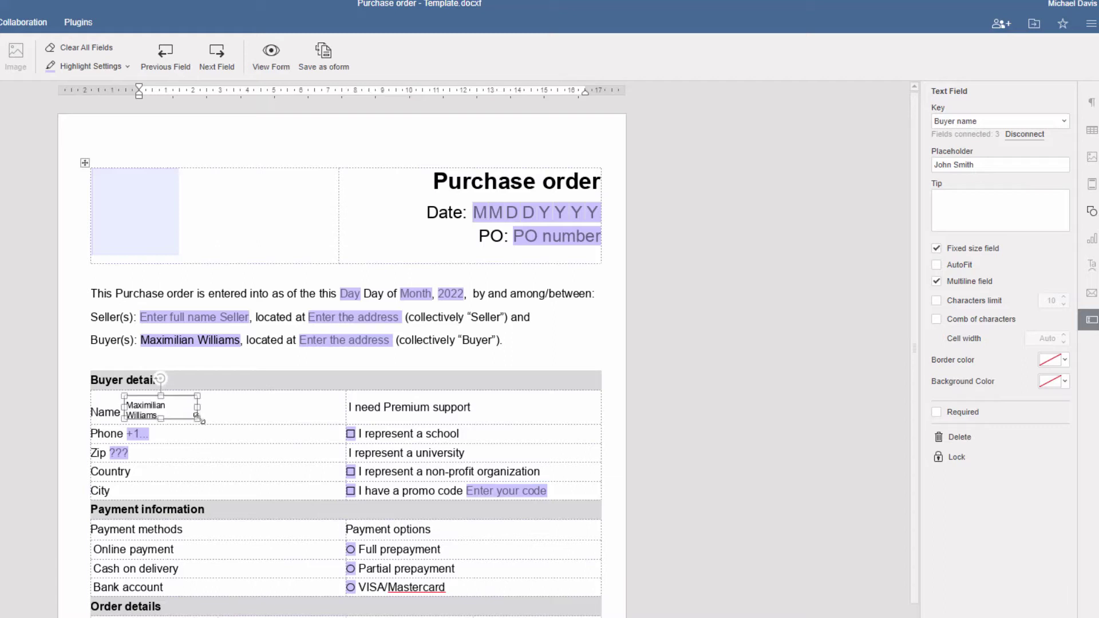
Limit the Name field to 55 characters and make the Phone field a comb of characters.
double_click(1050, 301)
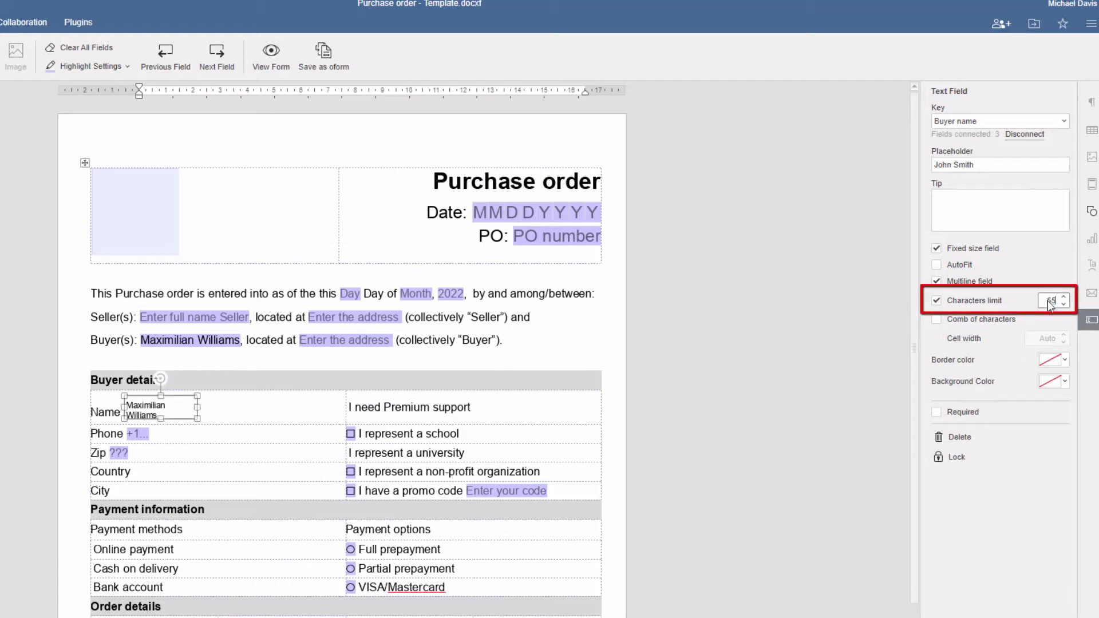
type("55")
left_click(129, 434)
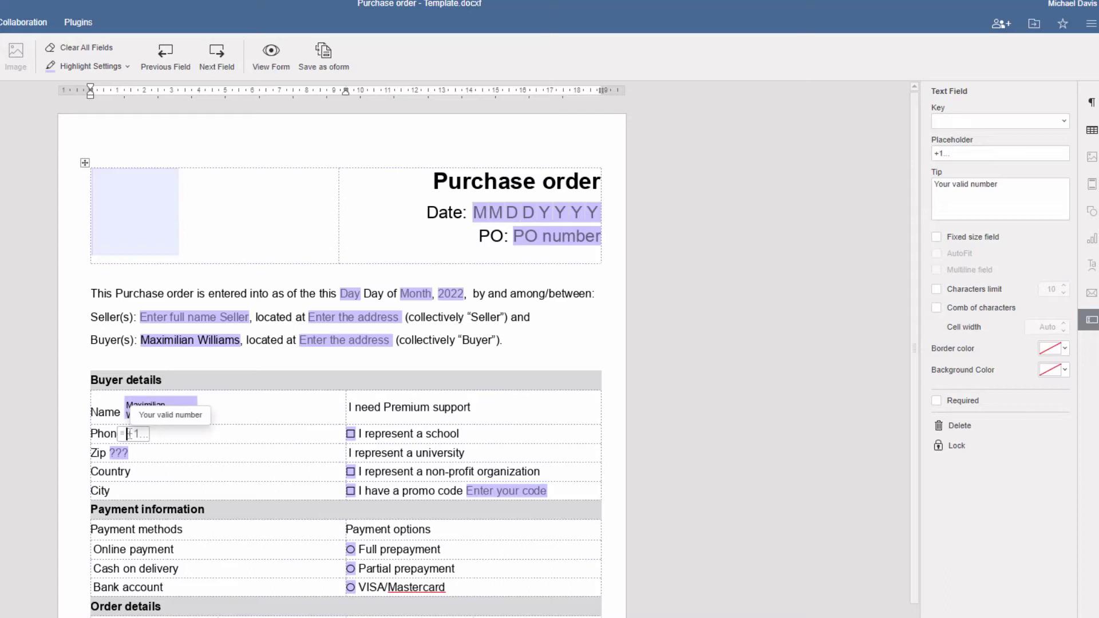
left_click(937, 308)
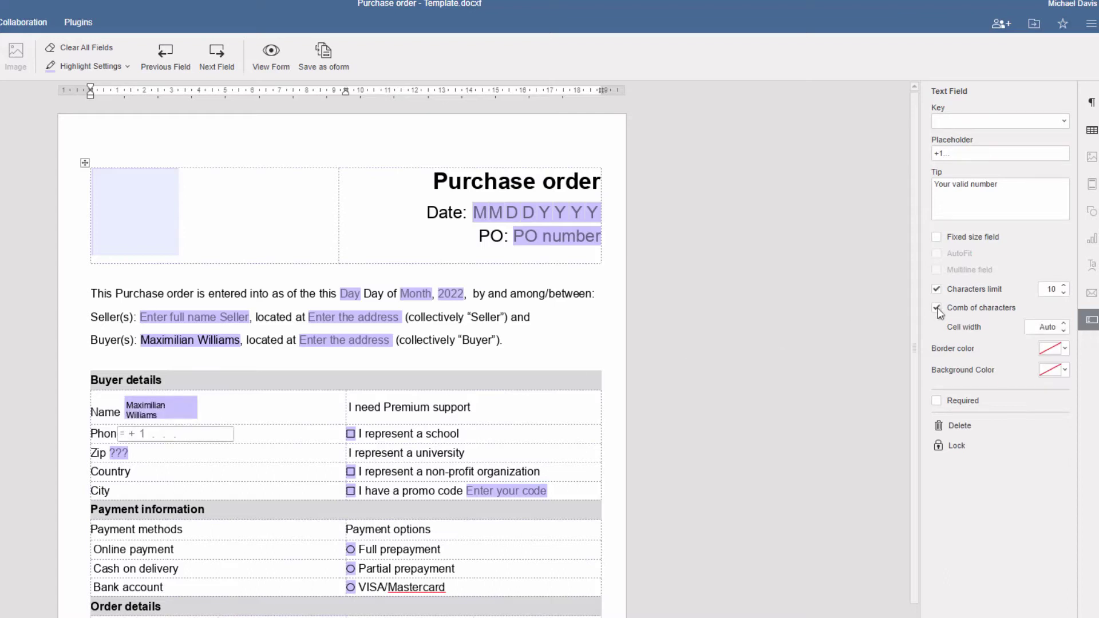
Give the Phone field grey borders and a light-blue background, and make it required.
left_click(1065, 350)
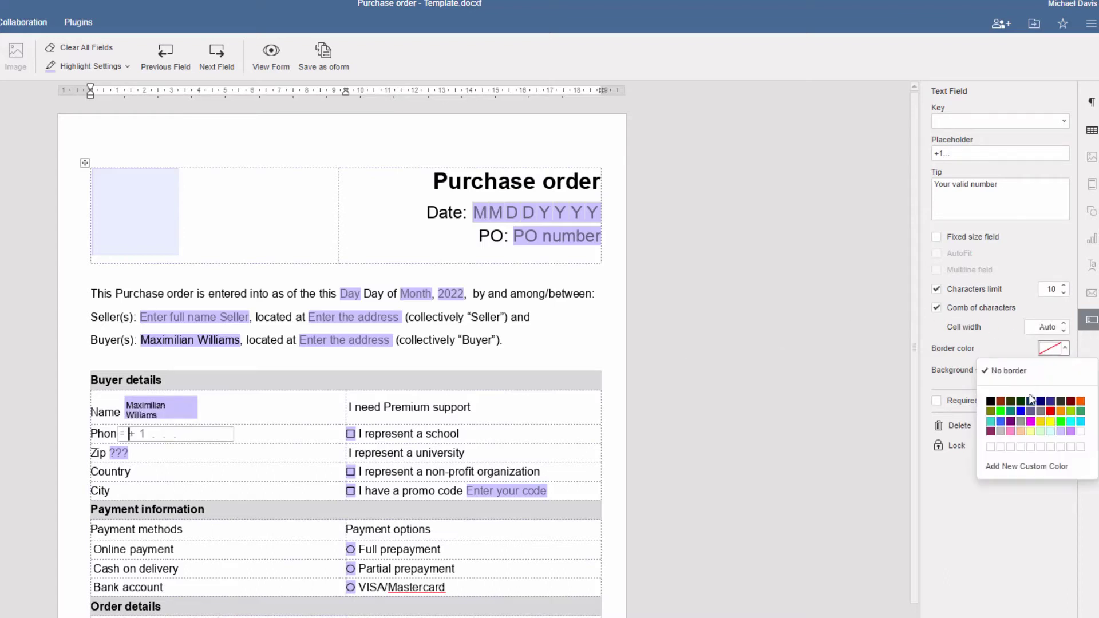
left_click(1001, 431)
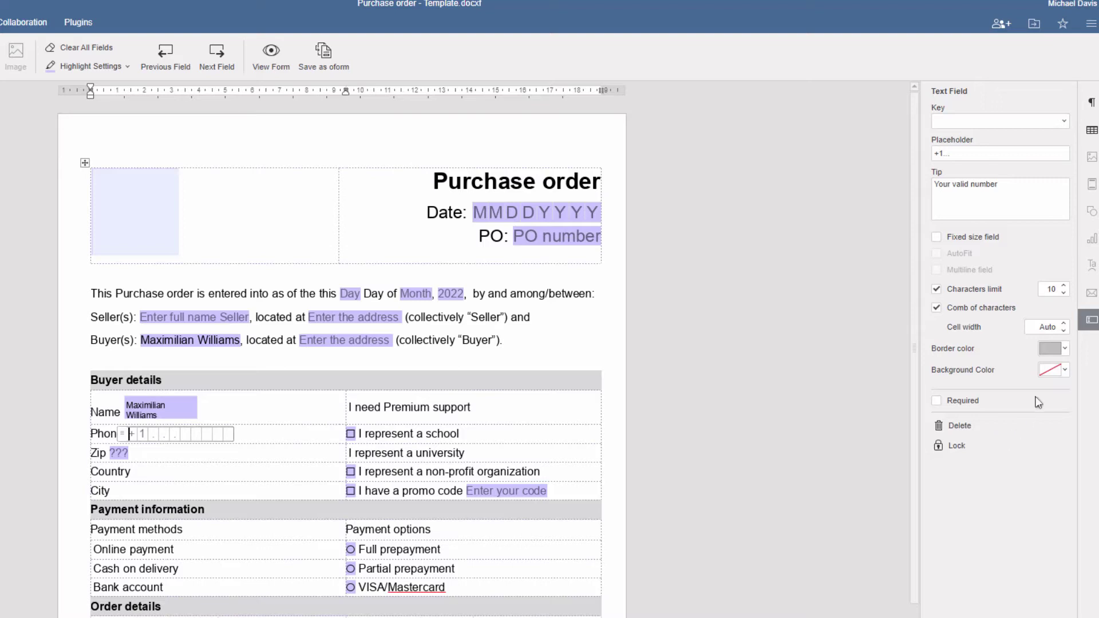
left_click(1064, 371)
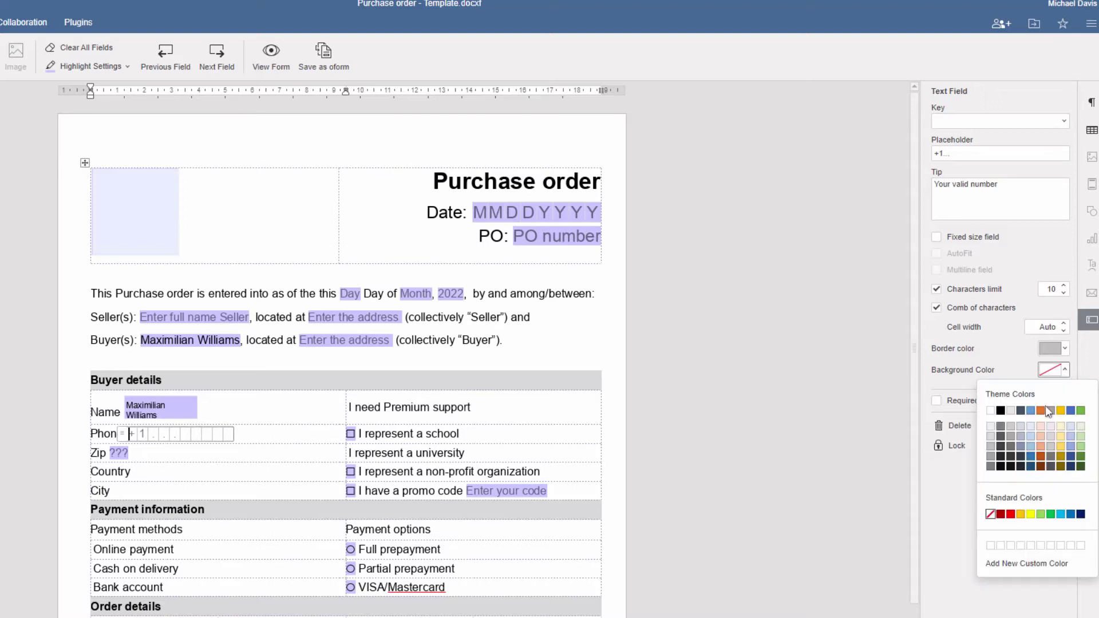
left_click(1031, 436)
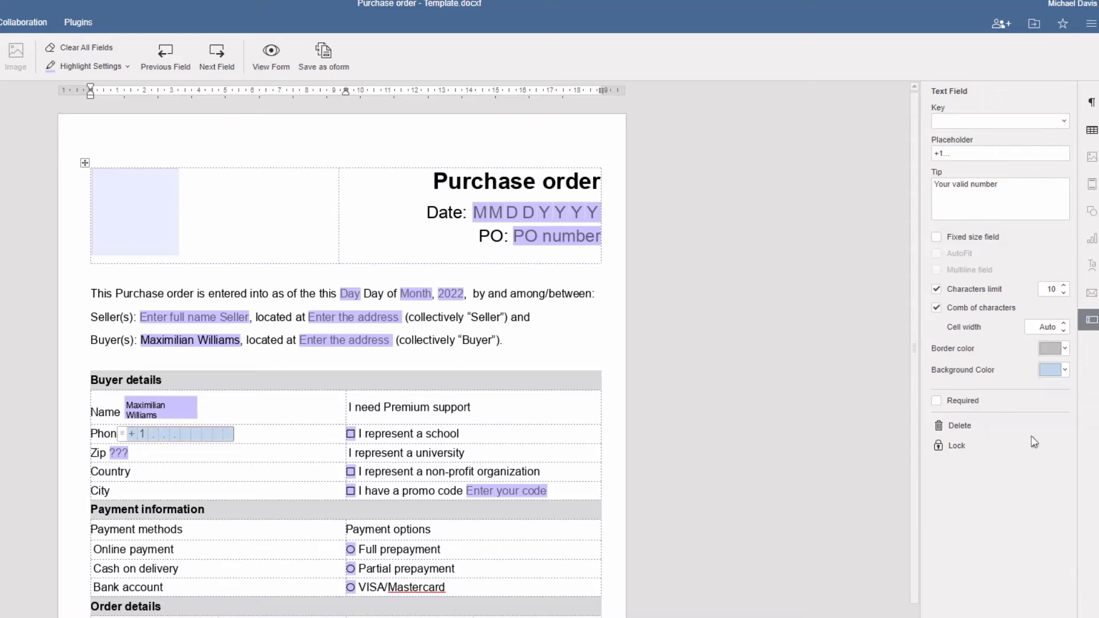
left_click(937, 401)
key("Escape")
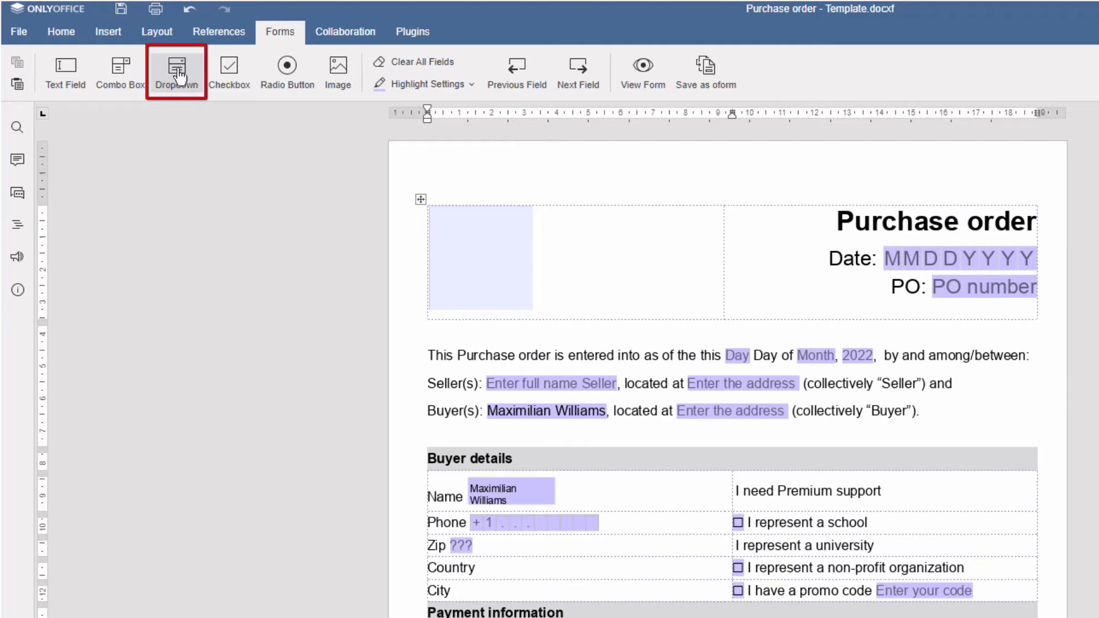
Insert a Country dropdown with options USA, United Kingdom and Germany.
left_click(192, 90)
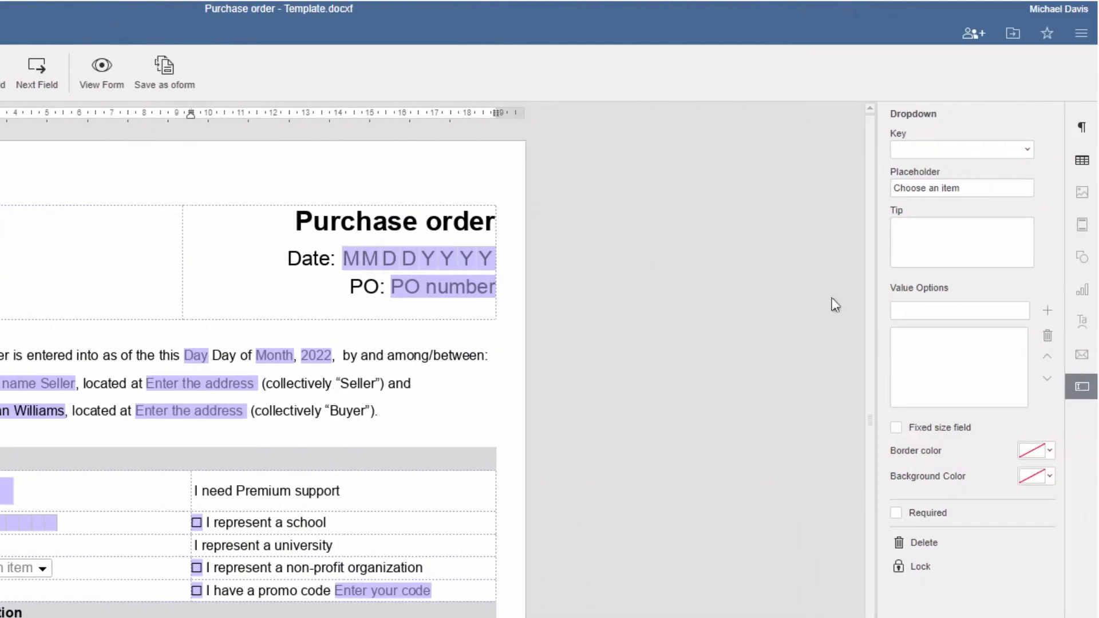
left_click(895, 311)
type("USA")
left_click(1048, 311)
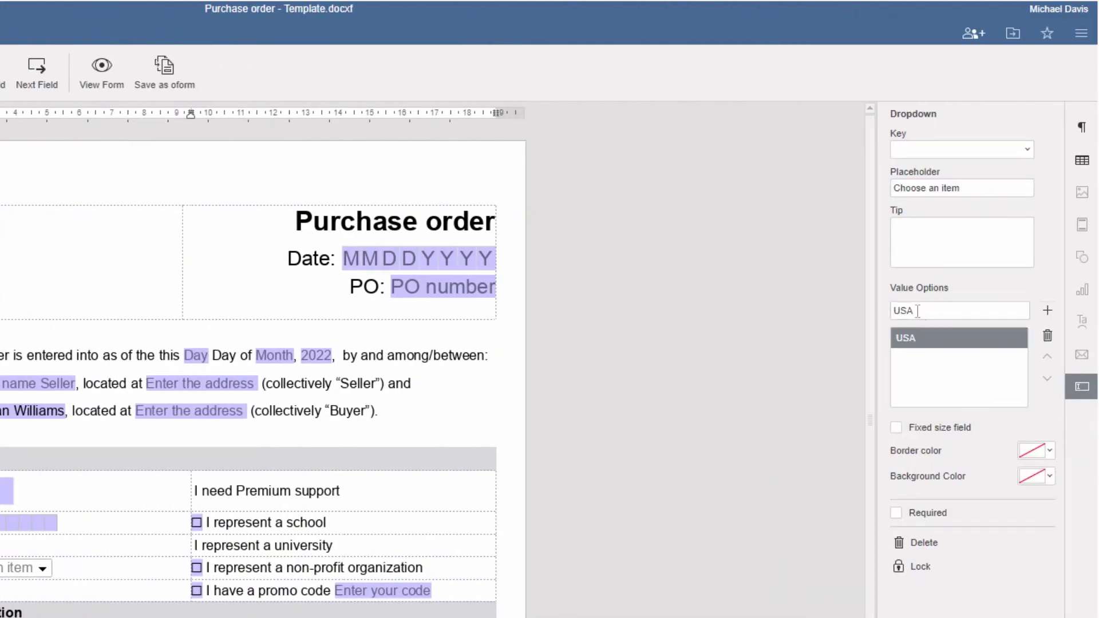
left_click(917, 311)
type("United Kingdom")
left_click(1047, 311)
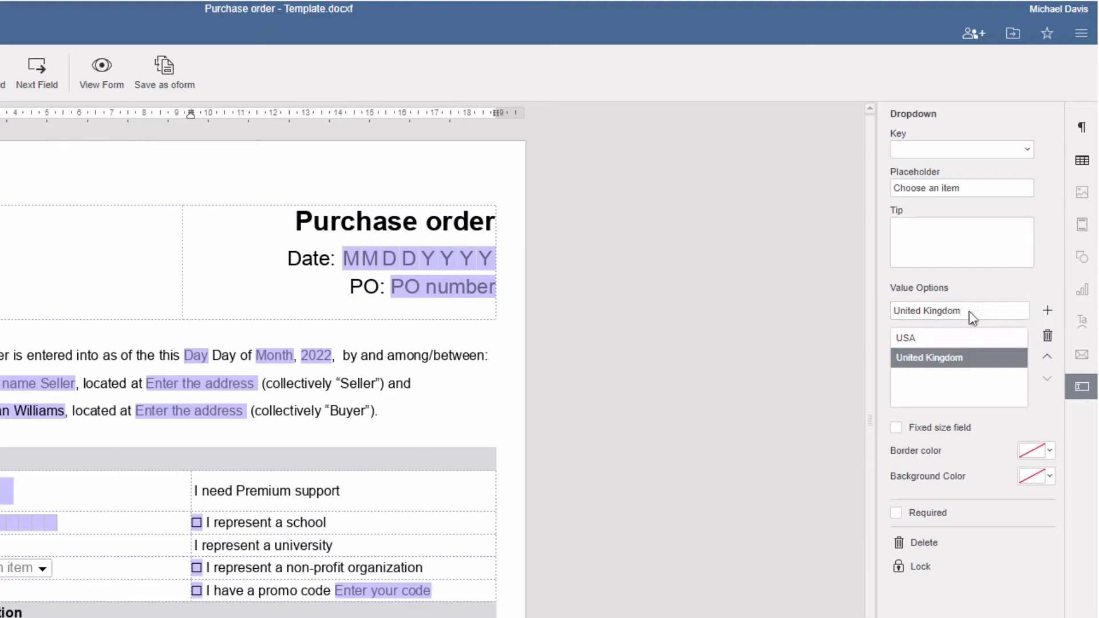
left_click(967, 312)
type("Germany")
left_click(1045, 311)
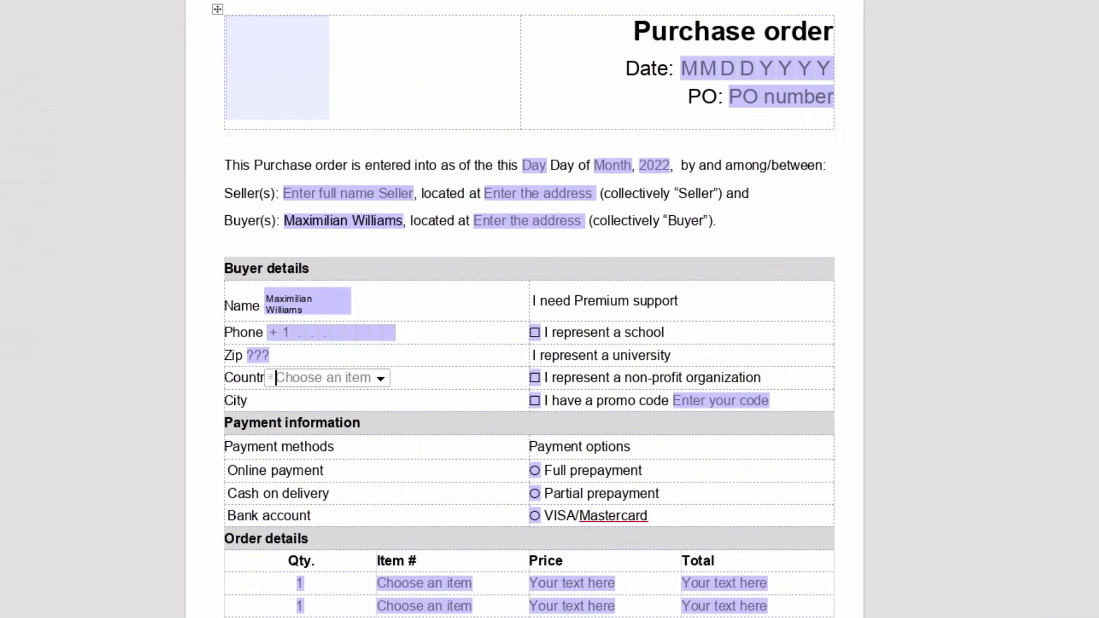
Choose Germany in the Country dropdown.
left_click(381, 378)
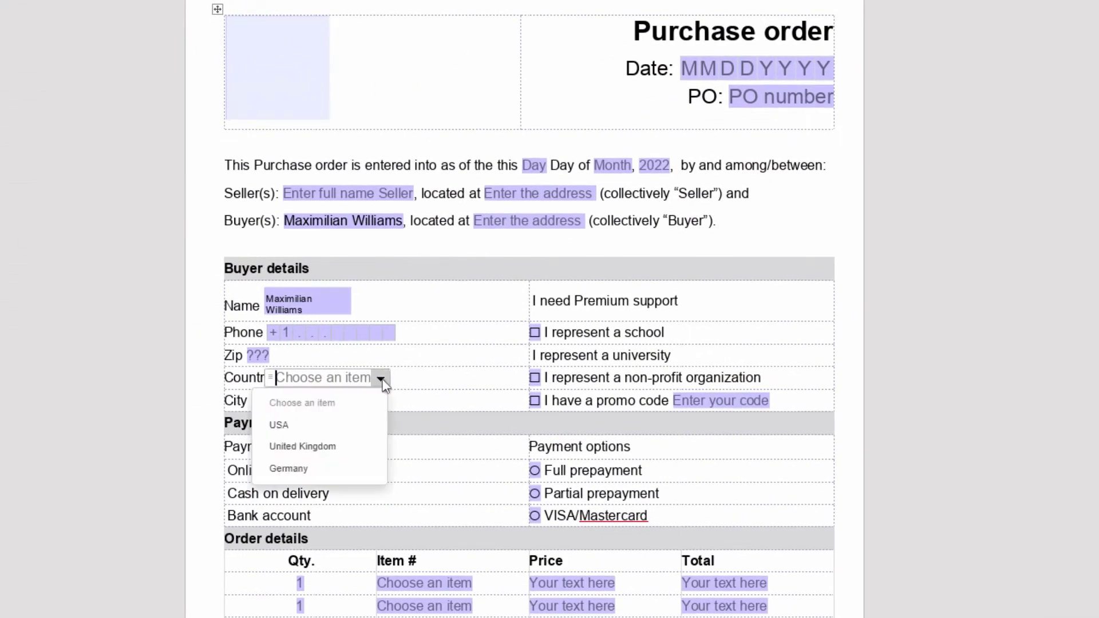
left_click(289, 469)
left_click(254, 401)
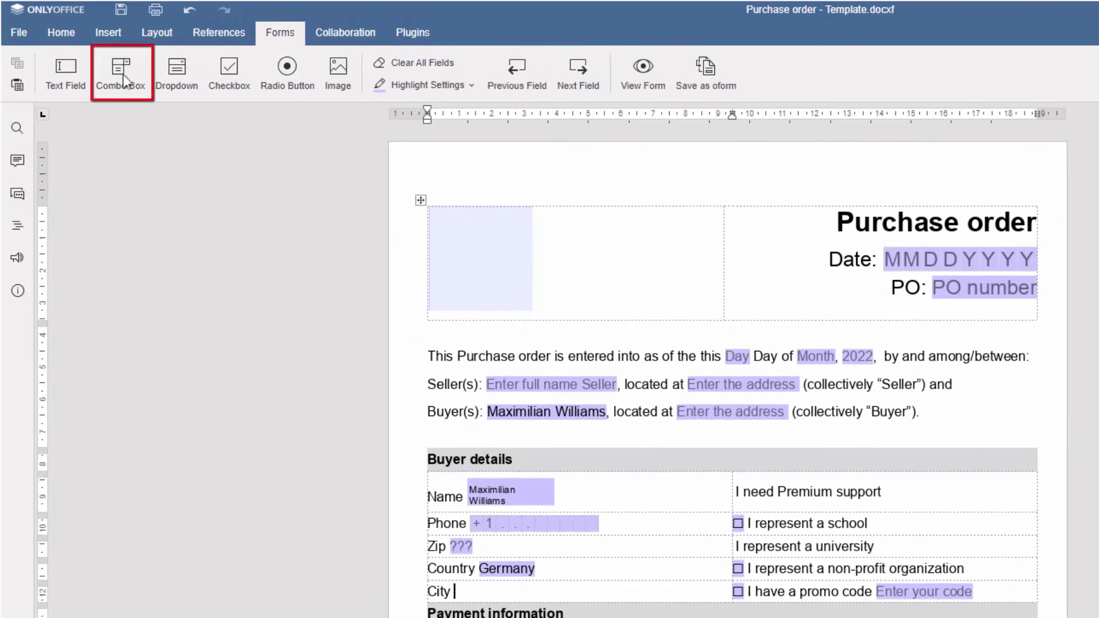
Insert a City combo box with options Berlin, Hamburg and Munich.
left_click(123, 74)
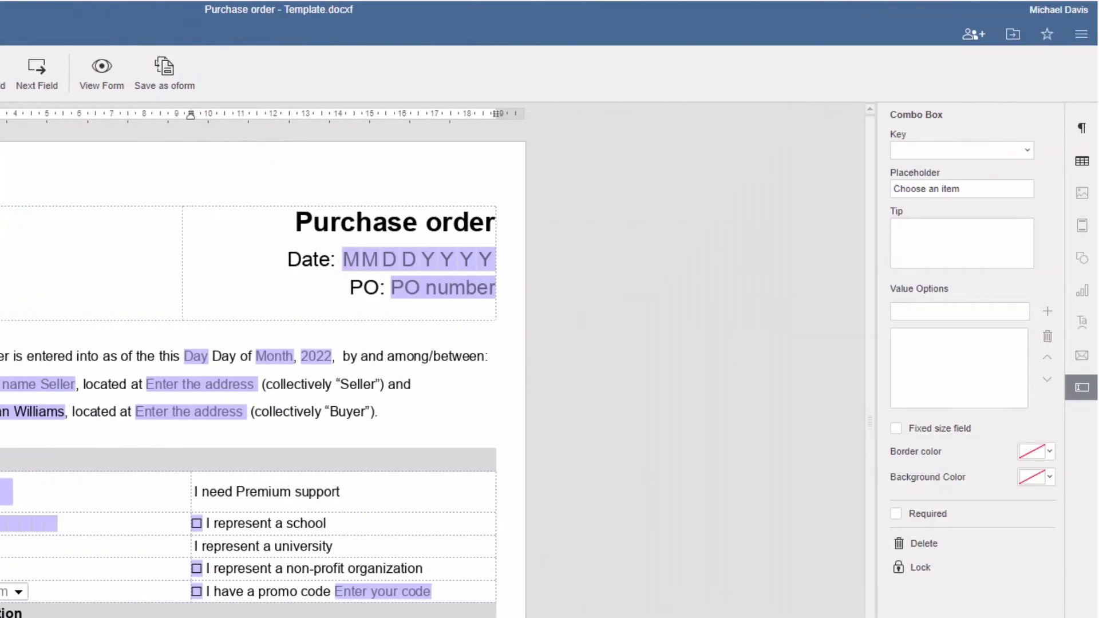
left_click(894, 312)
type("Berlin")
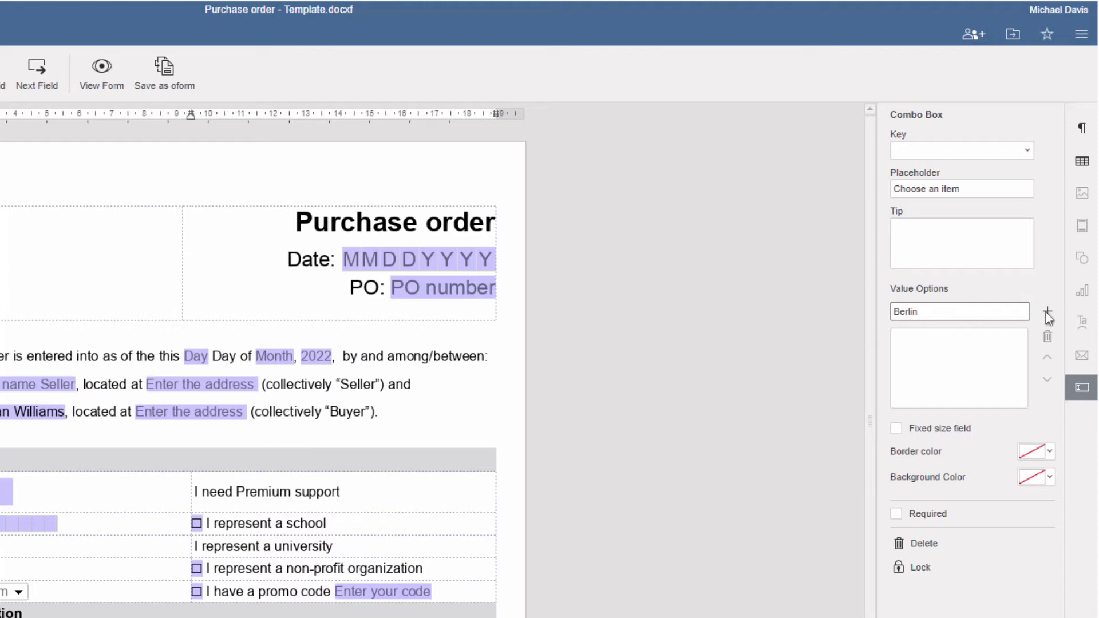
left_click(1047, 314)
left_click(919, 312)
type("Hamburg")
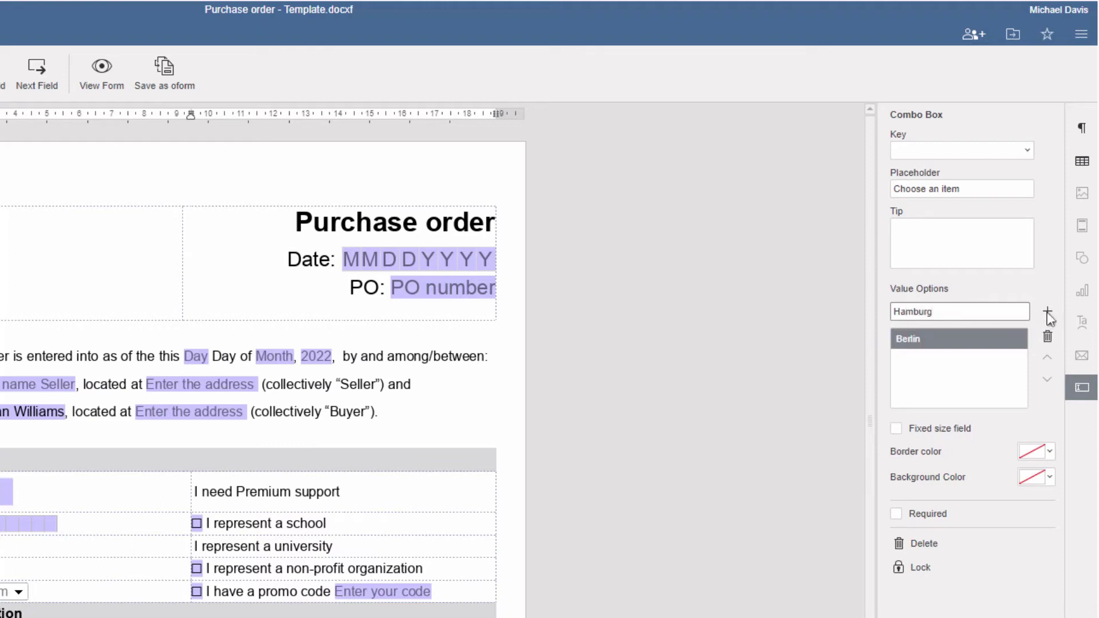
left_click(1047, 313)
double_click(934, 312)
type("Munich")
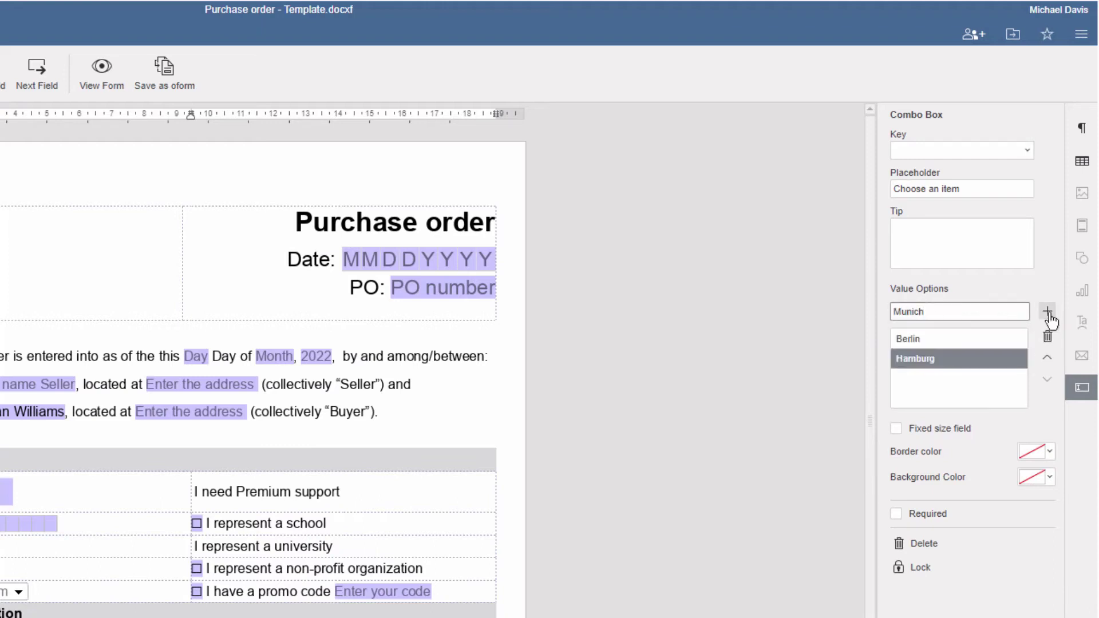
left_click(1047, 314)
Add Frankfurt and Other to the City combo box options.
double_click(934, 312)
type("Frankfurt")
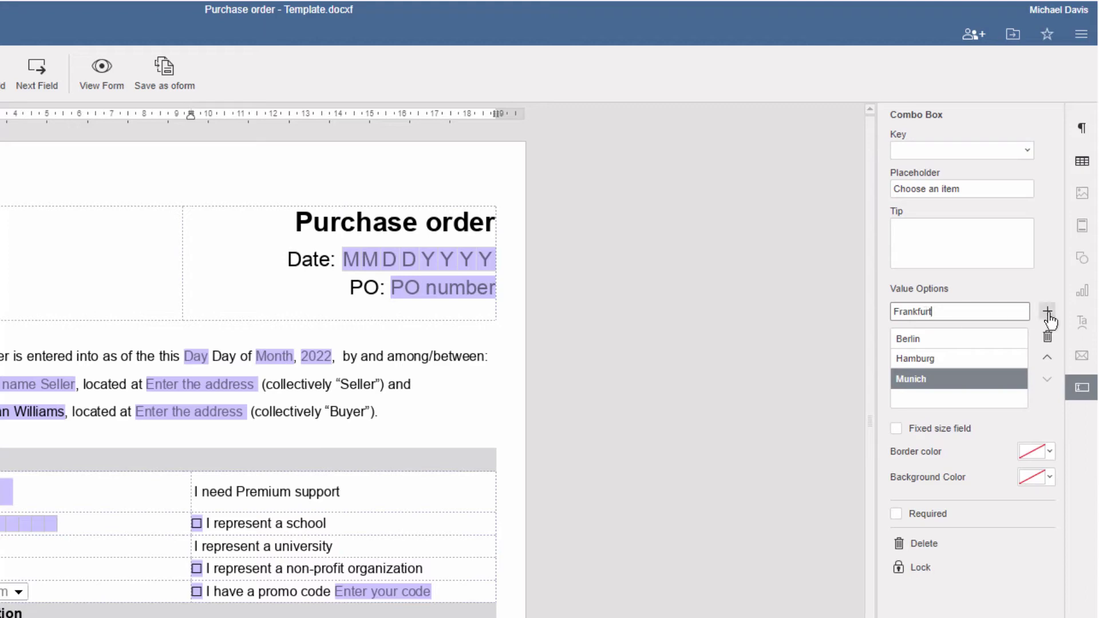
left_click(1047, 314)
double_click(935, 312)
type("Other")
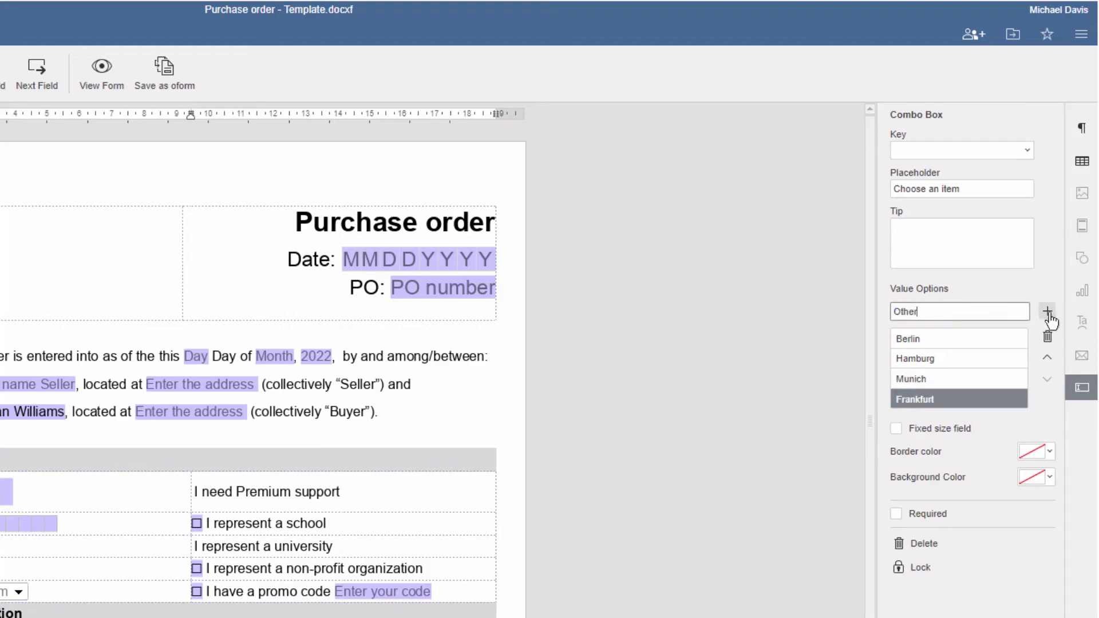
left_click(1047, 314)
Choose Other in the City combo box and enter Magdeburg.
left_click(379, 404)
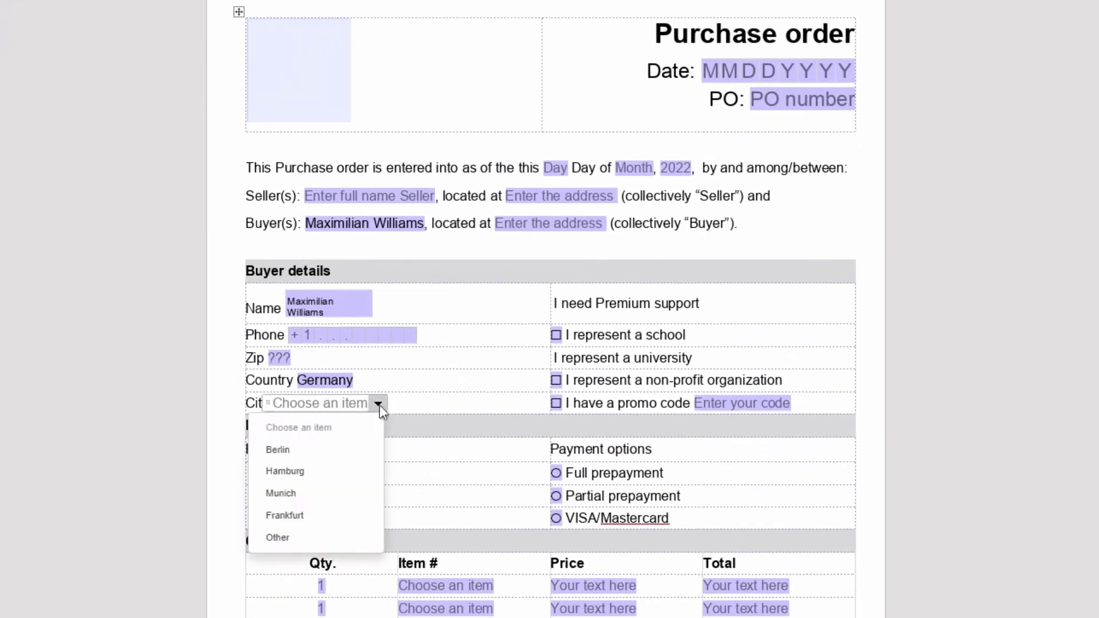
left_click(282, 540)
key("ctrl+z")
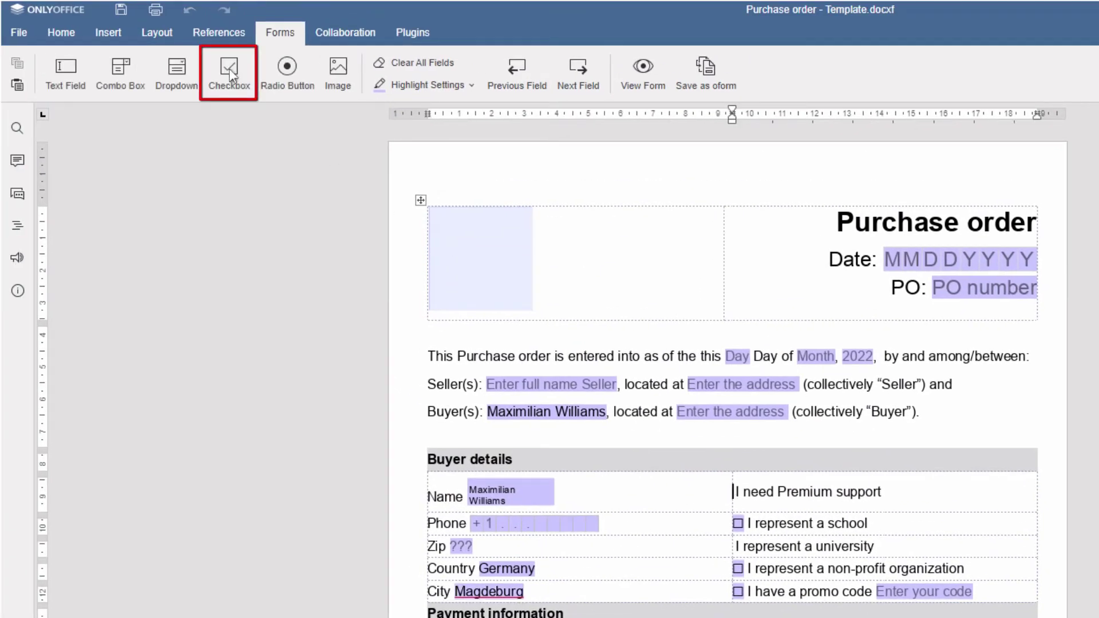
Add checkboxes before Premium support and university options and tick both.
left_click(229, 68)
left_click(735, 547)
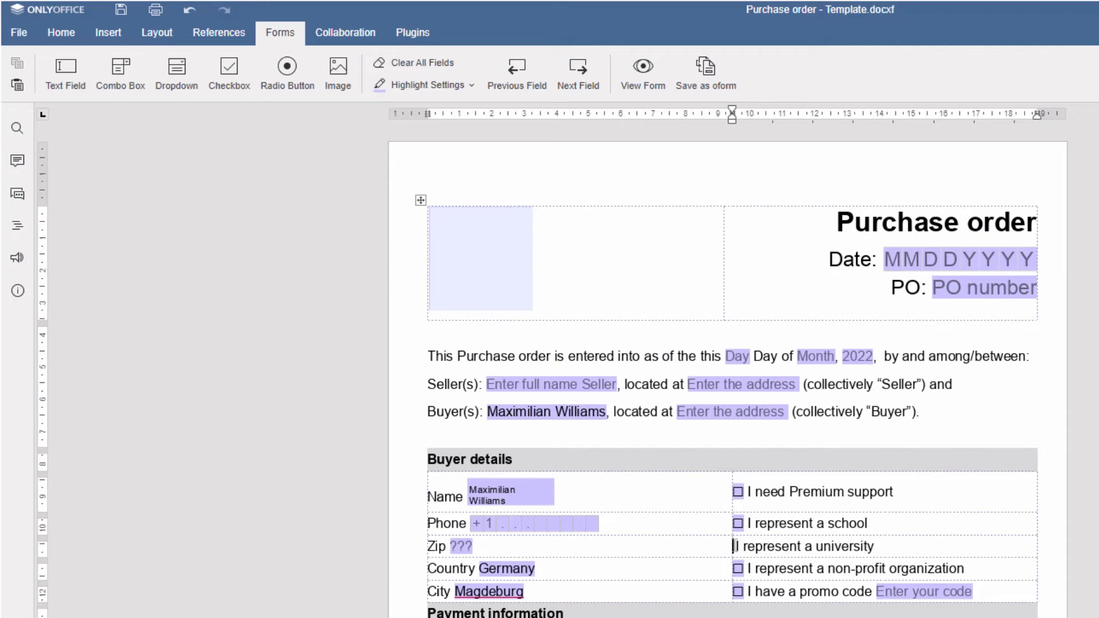
left_click(229, 70)
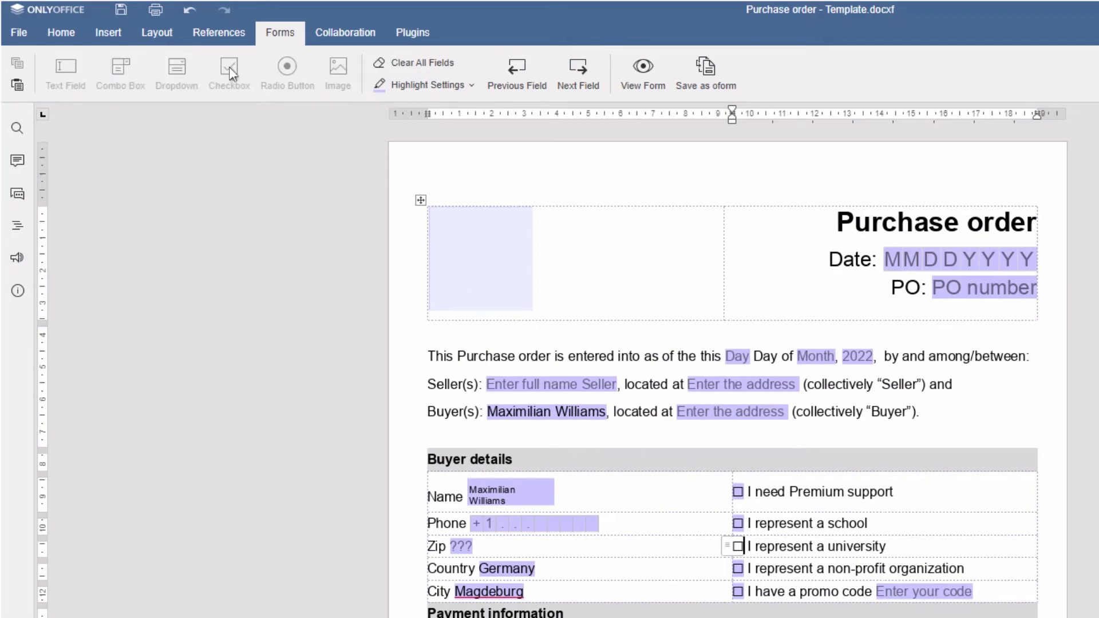
left_click(738, 494)
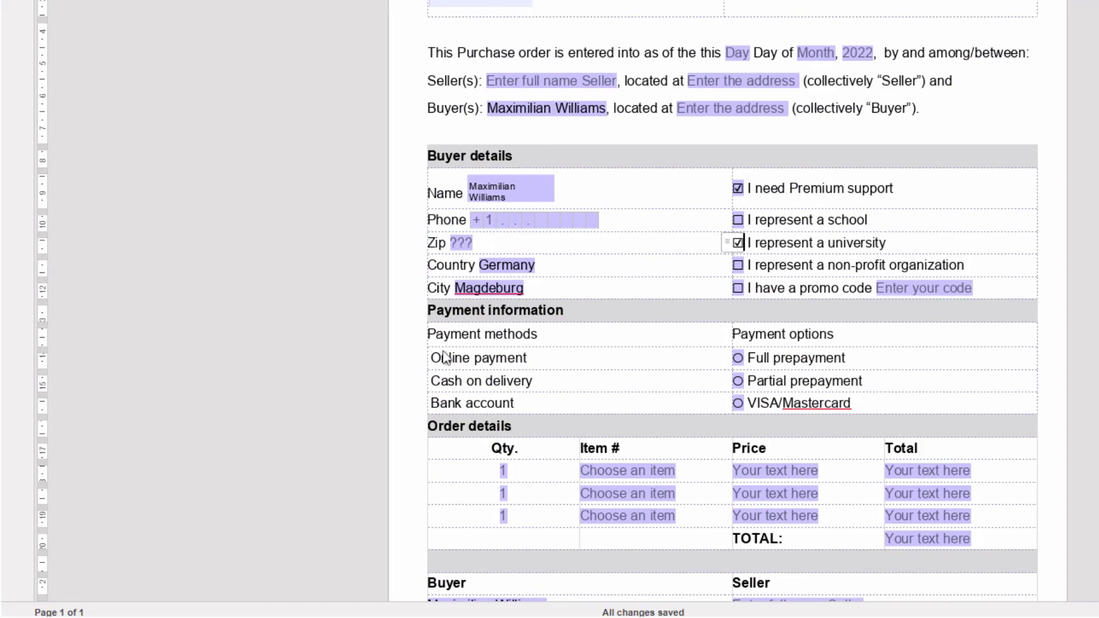
left_click(738, 548)
Add radio buttons before Online payment, Cash on delivery and Bank account; select Cash on delivery.
left_click(288, 68)
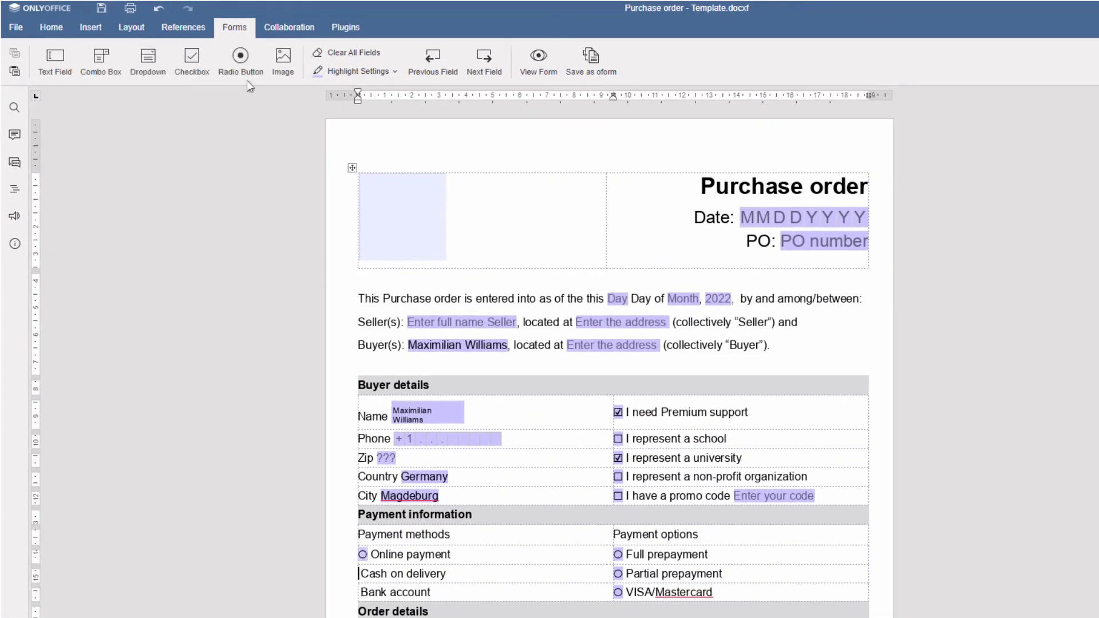
left_click(241, 58)
left_click(360, 591)
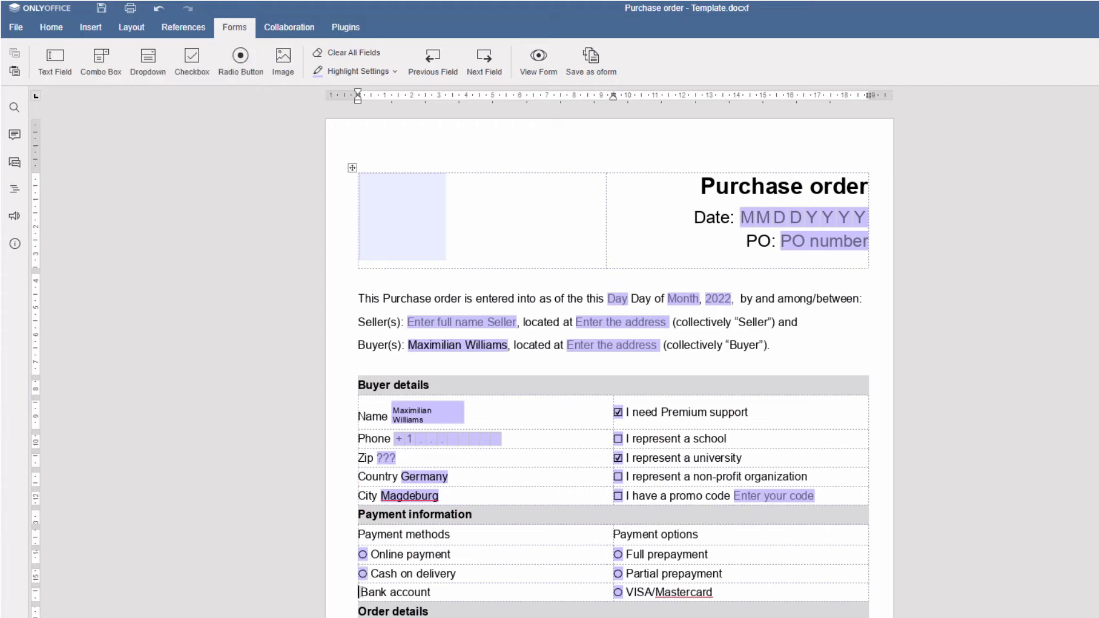
left_click(240, 57)
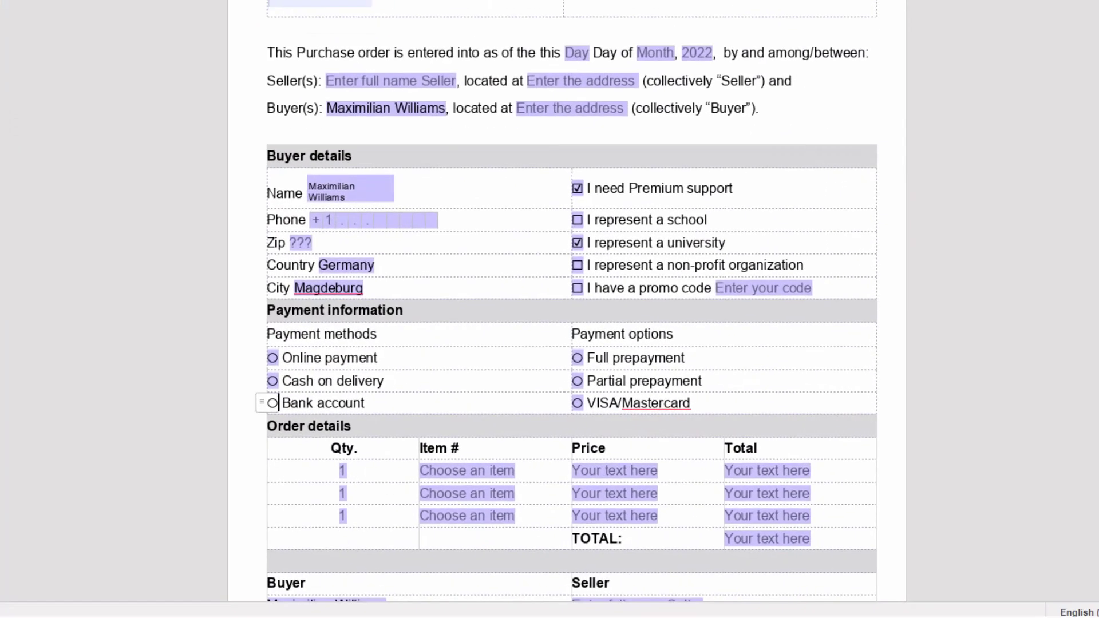
left_click(272, 361)
left_click(273, 362)
left_click(274, 385)
left_click(273, 383)
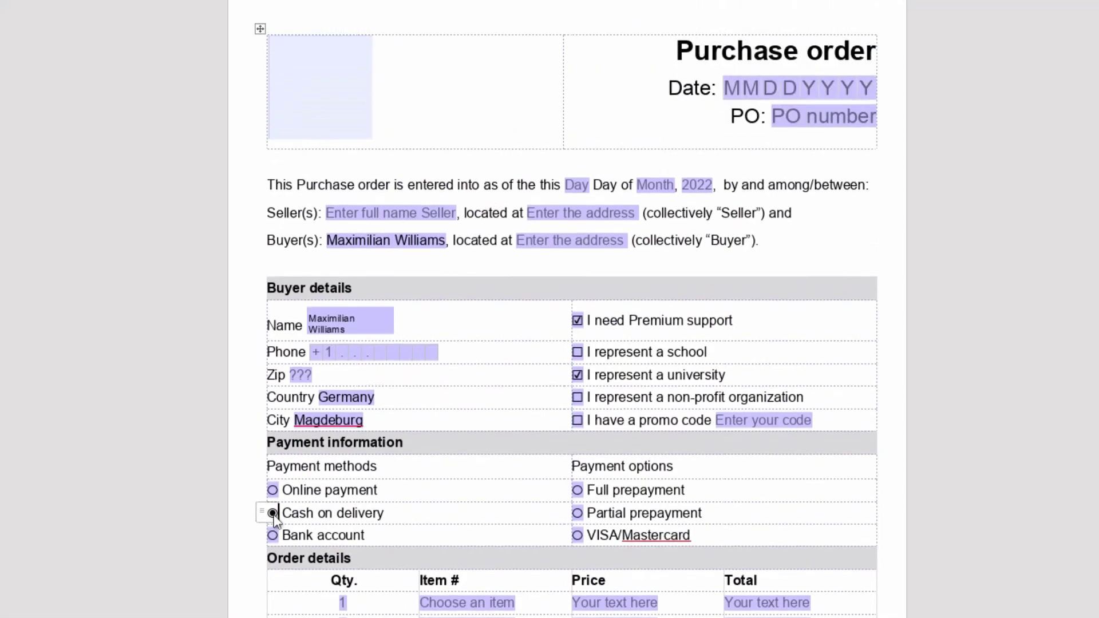
Upload logo.png into the logo image field.
left_click(321, 95)
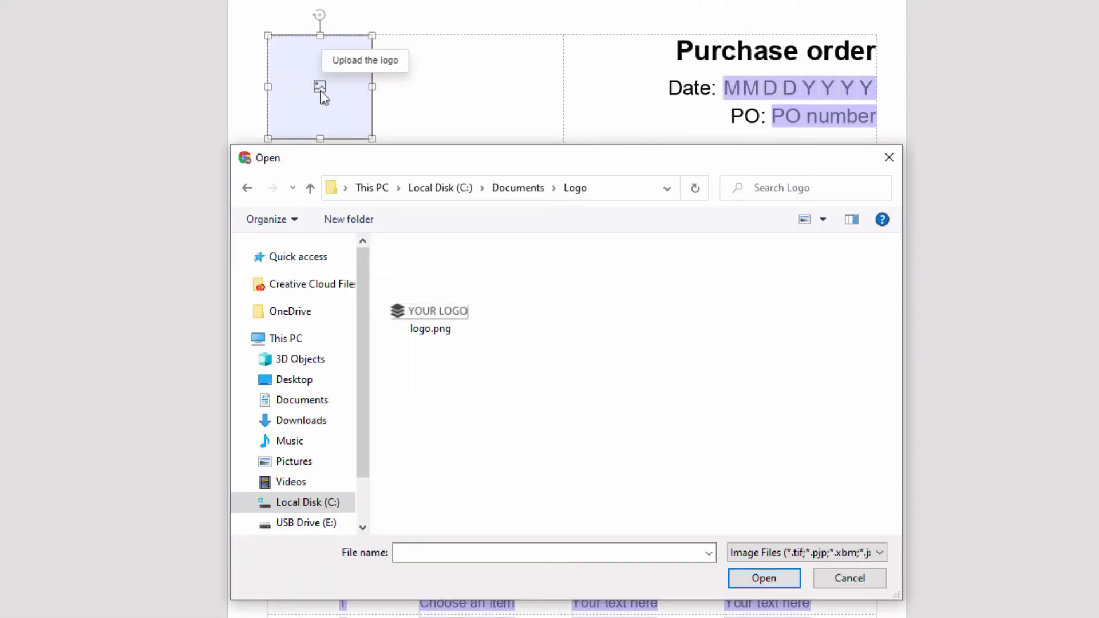
left_click(435, 313)
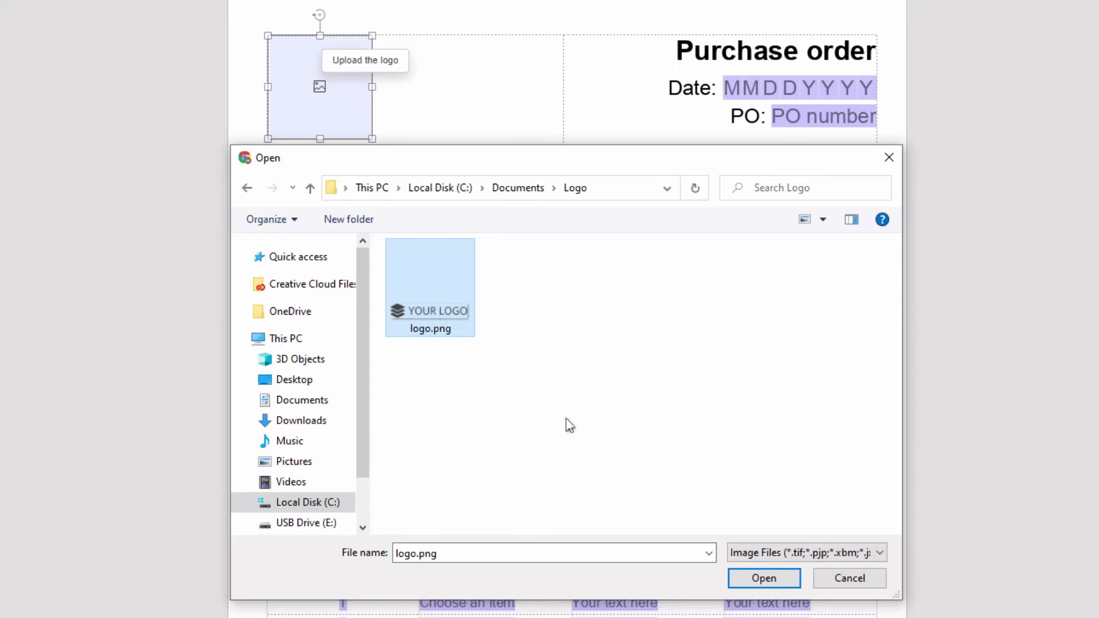
left_click(763, 578)
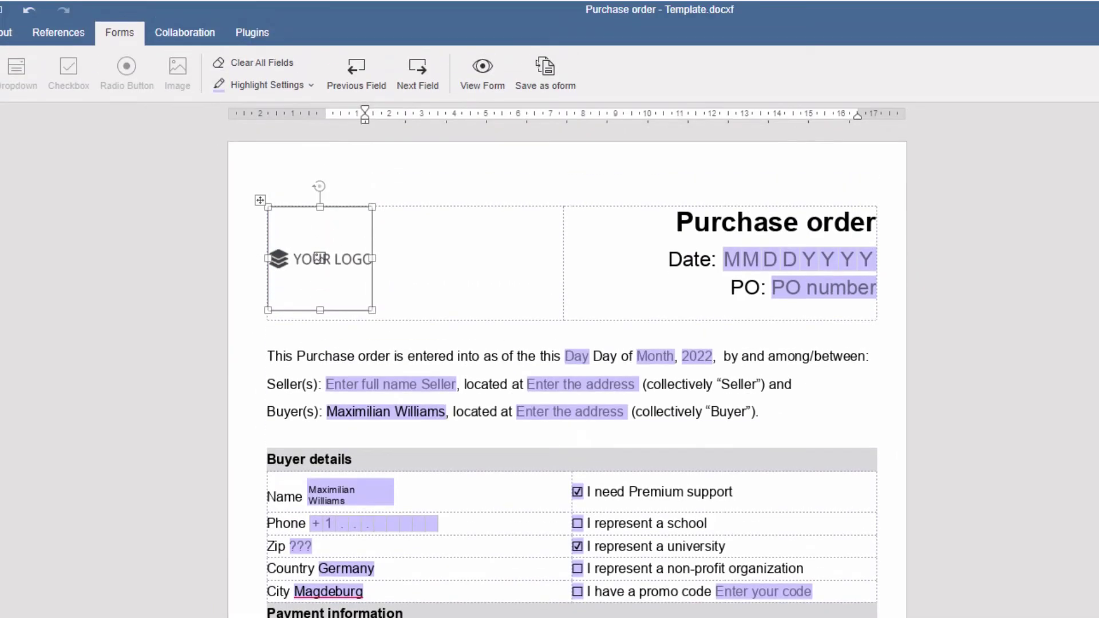
Preview the form in View Form and step between the Date, PO number and Day fields.
left_click(482, 70)
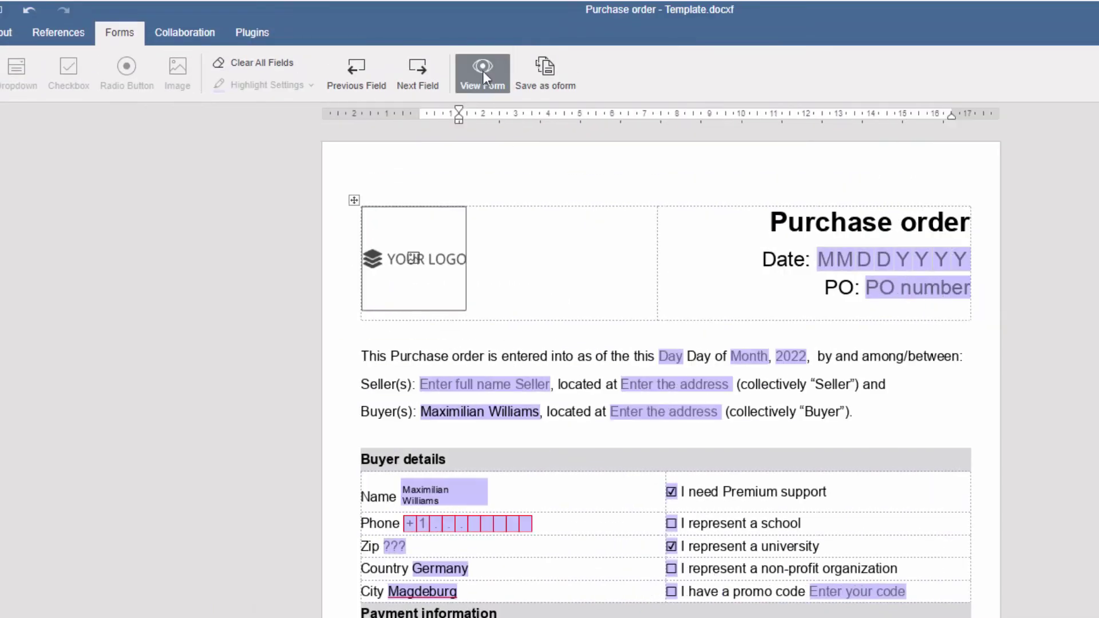
left_click(738, 225)
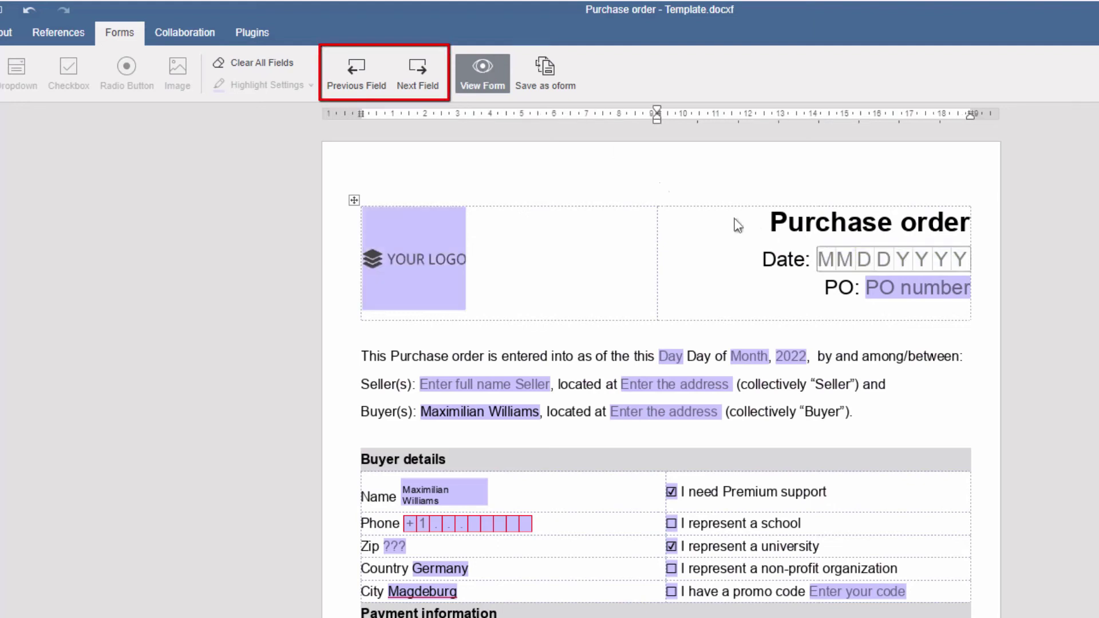
left_click(420, 71)
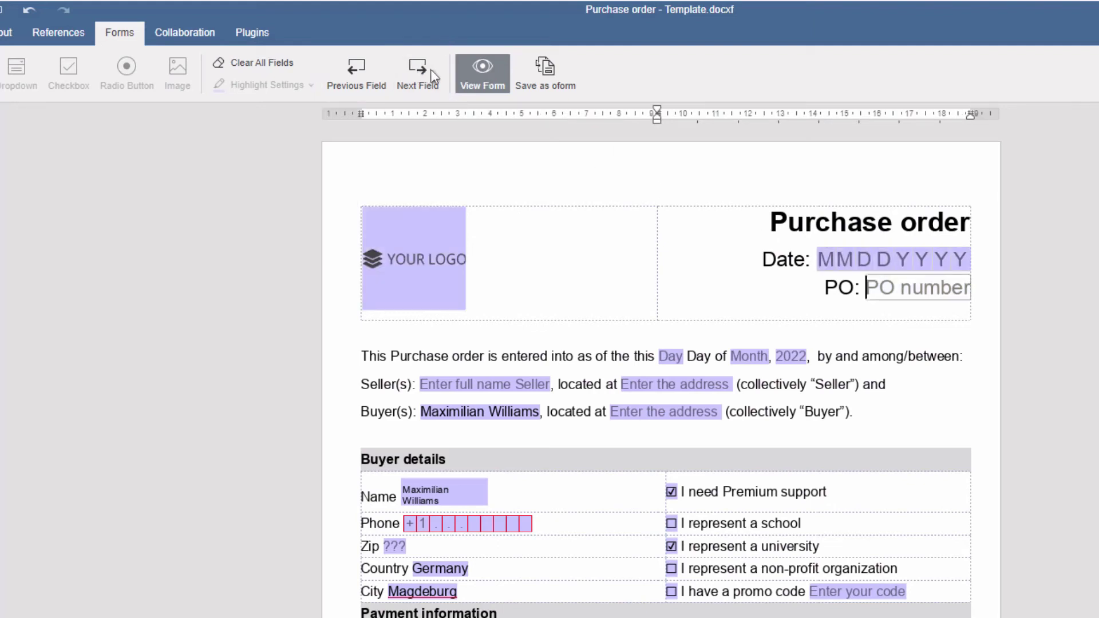
left_click(420, 72)
left_click(357, 74)
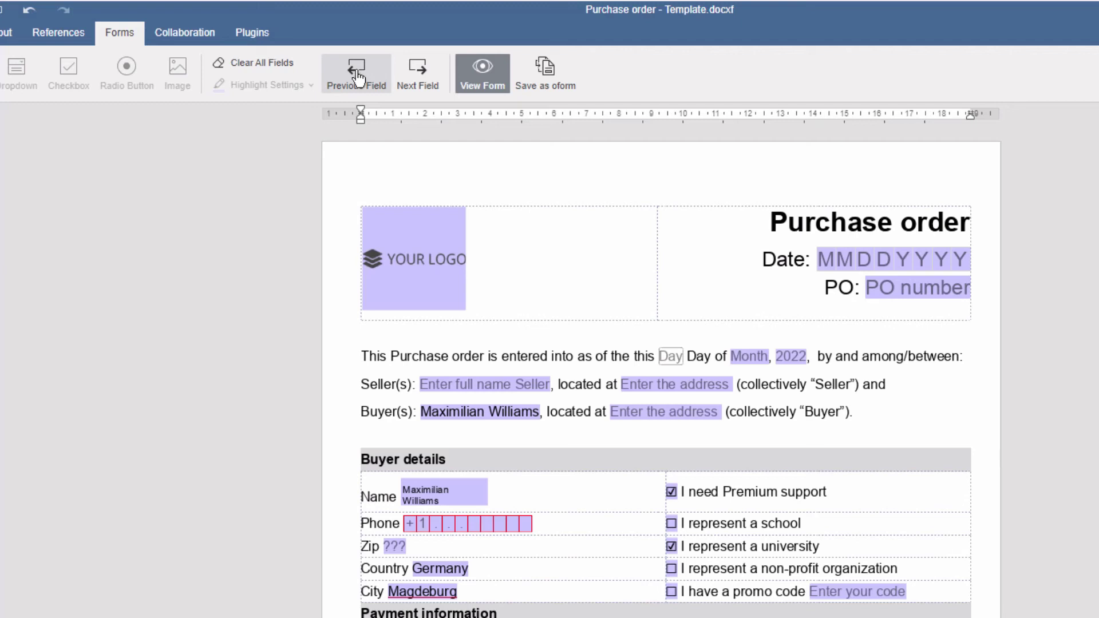
Save the form as an OFORM in Forms - video, opening it in a new tab.
left_click(547, 70)
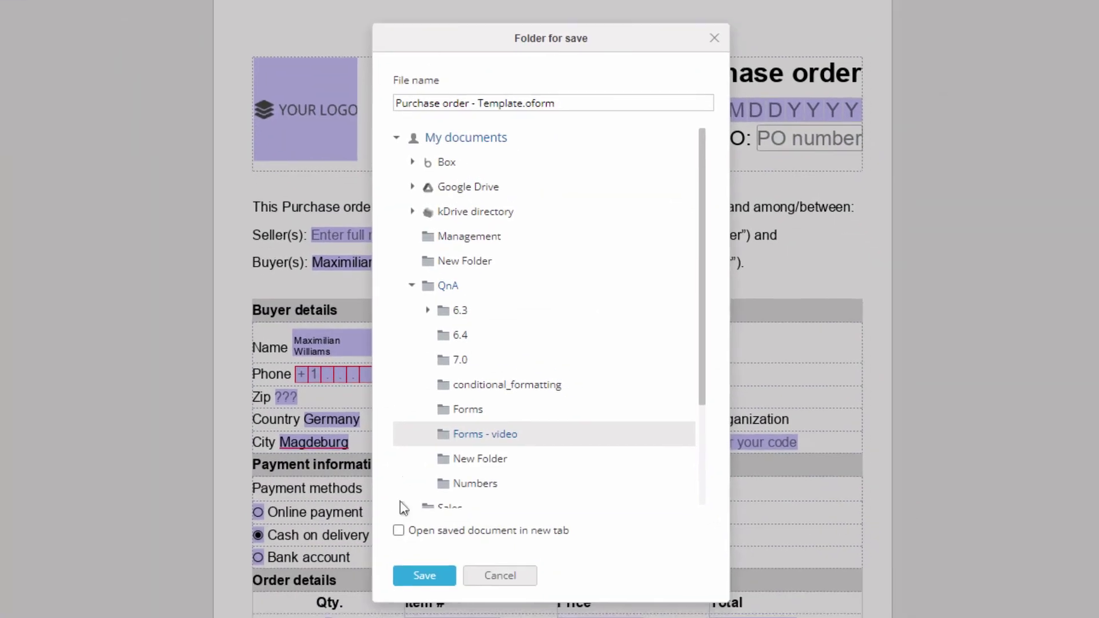
left_click(398, 531)
left_click(425, 576)
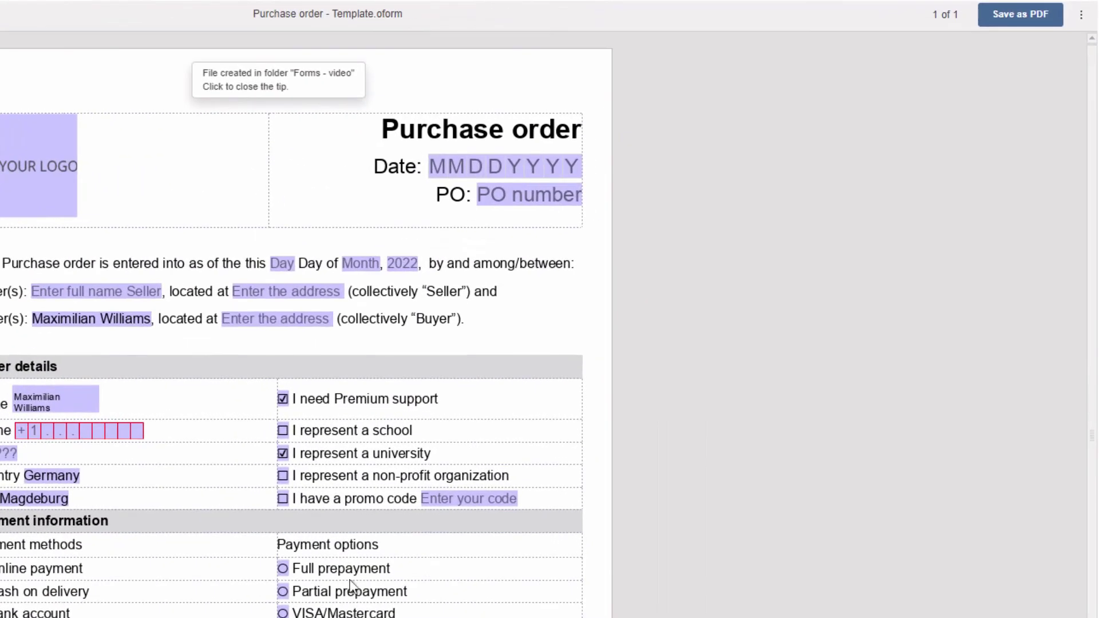
Download the form as a PDF and fill in its Date field with 02072022.
left_click(1081, 15)
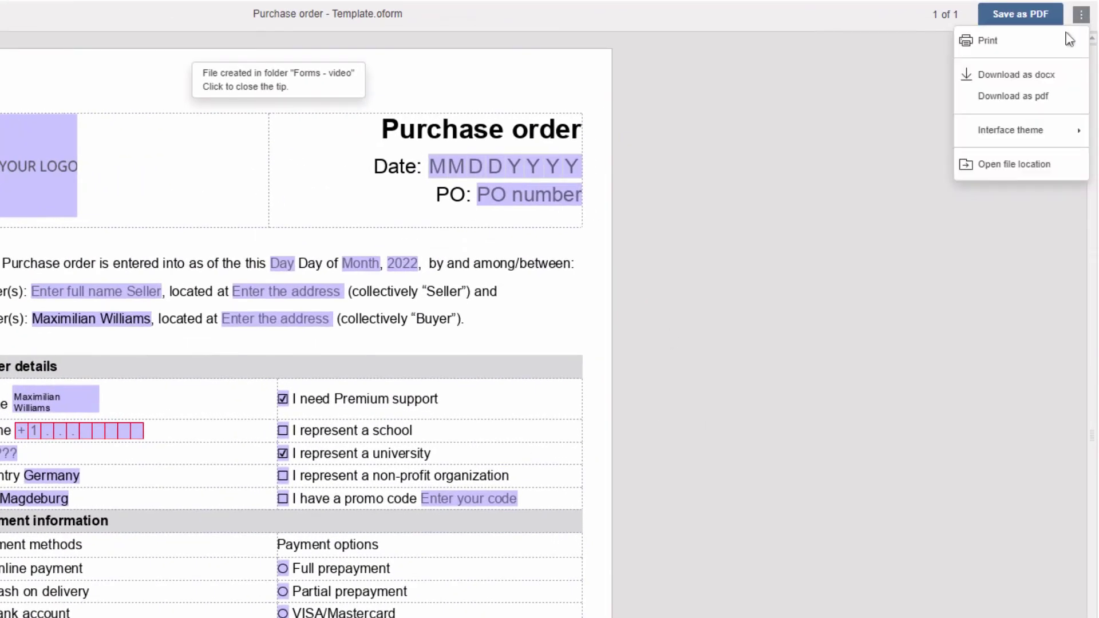
left_click(1014, 100)
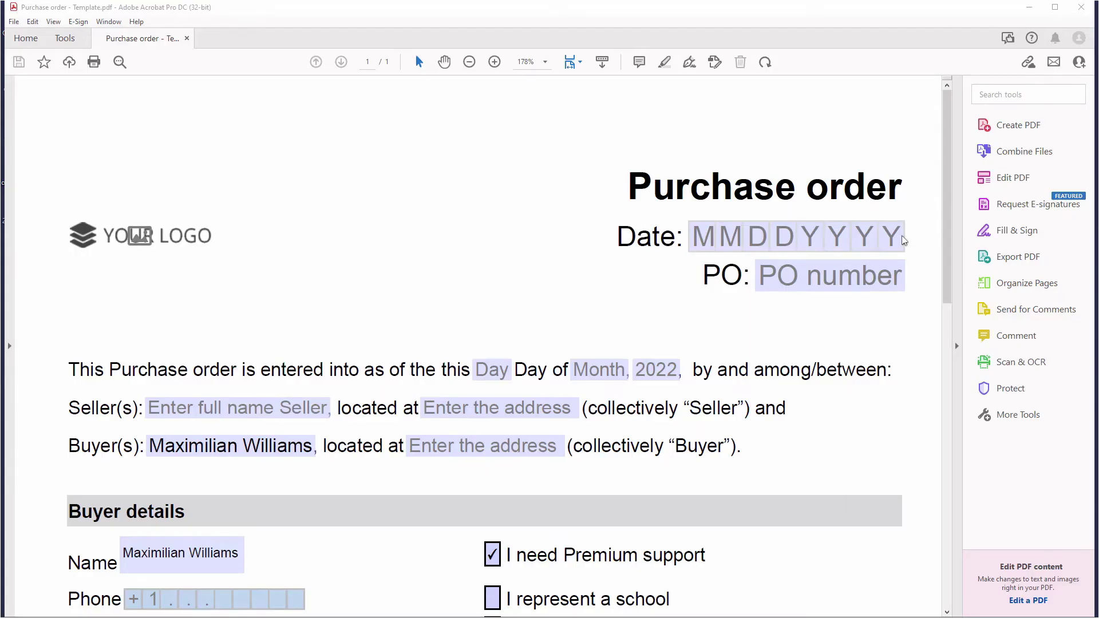
left_click(902, 236)
type("02072022")
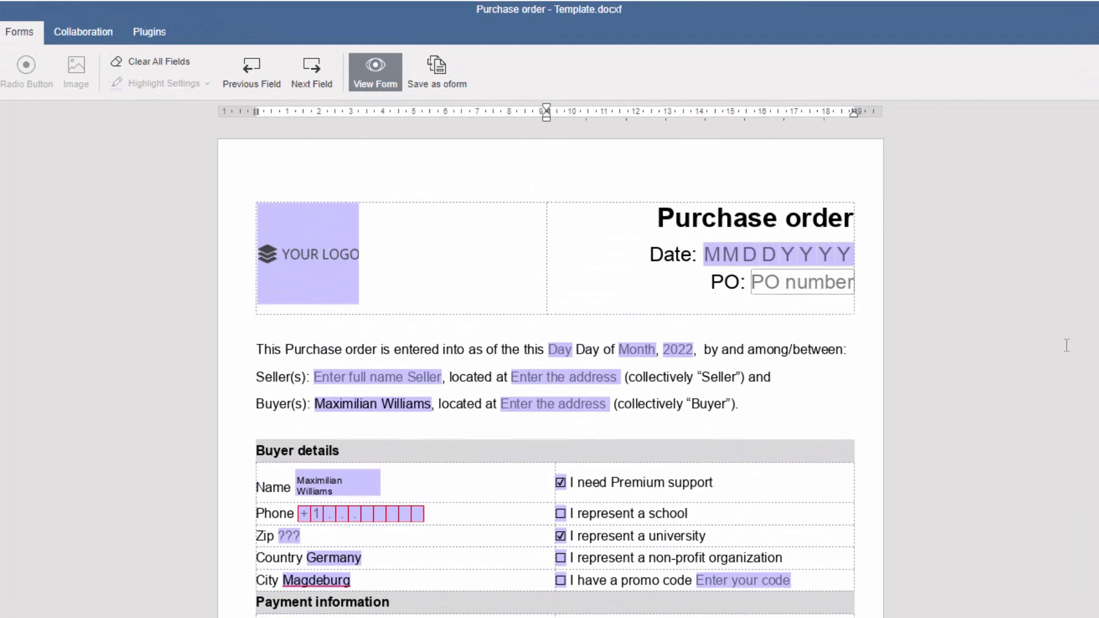
Exit form preview, then delete the 'This Purchase order is entered into…' sentence and its empty paragraph.
left_click(377, 84)
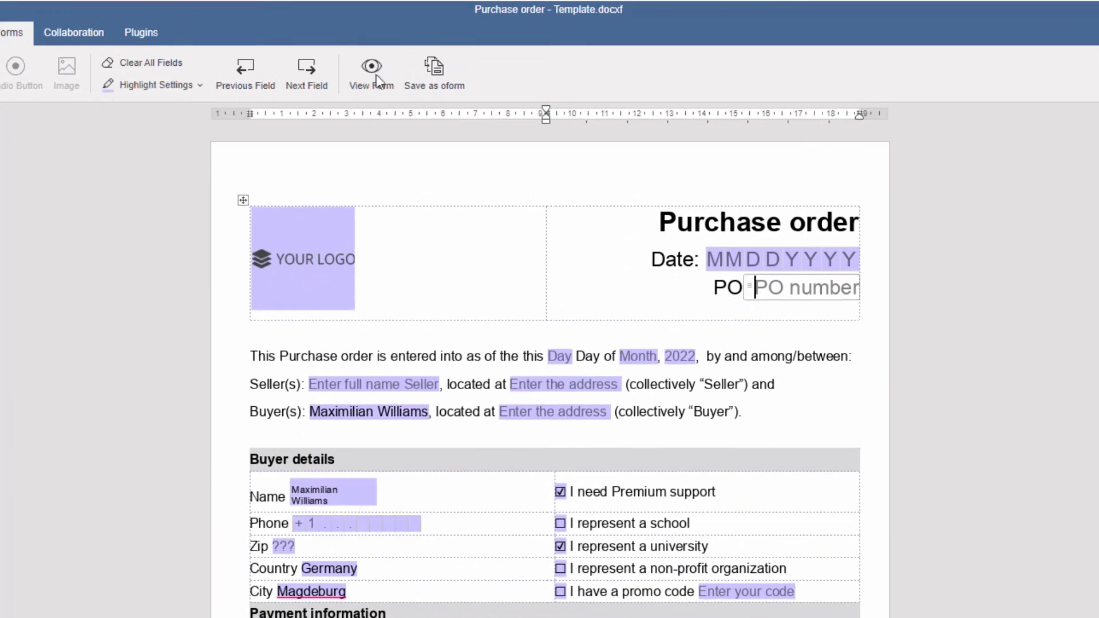
left_click_drag(250, 356, 854, 356)
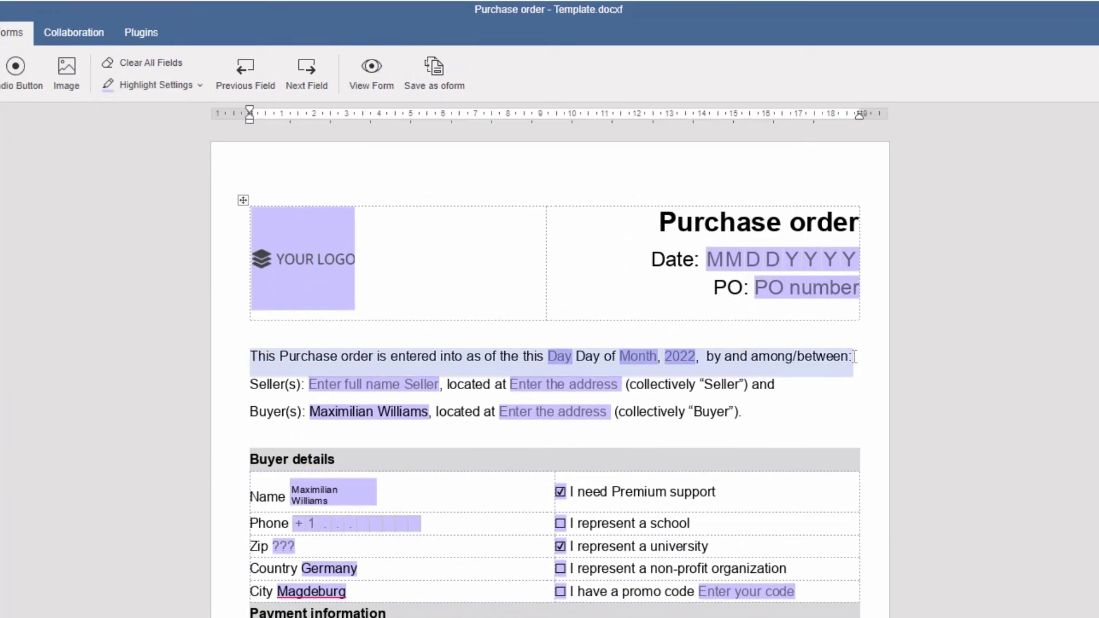
key("BackSpace")
key("Delete")
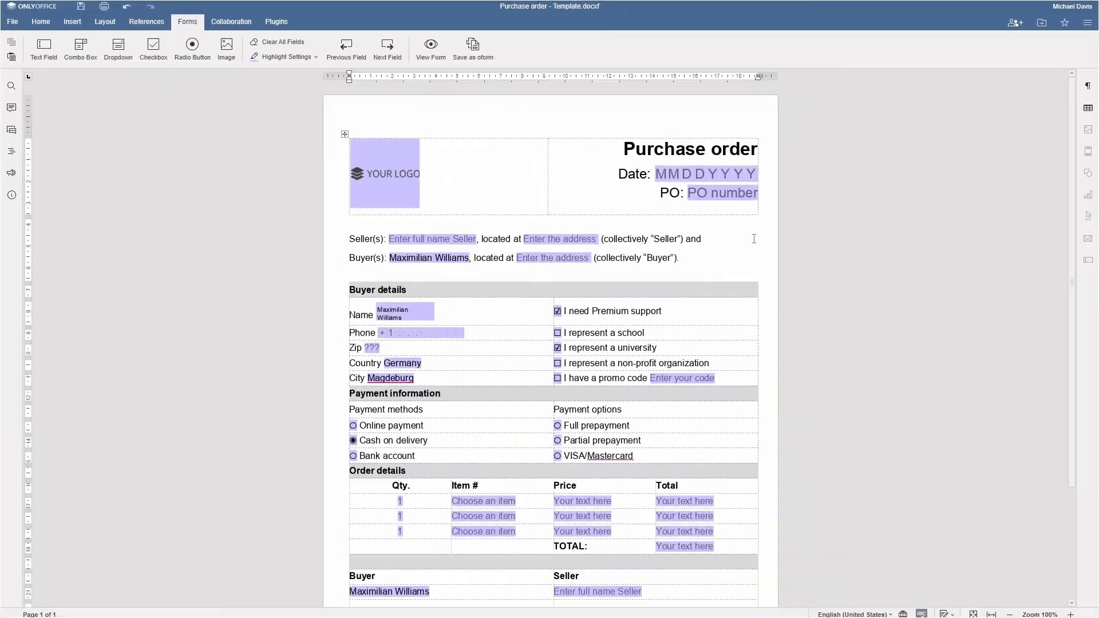